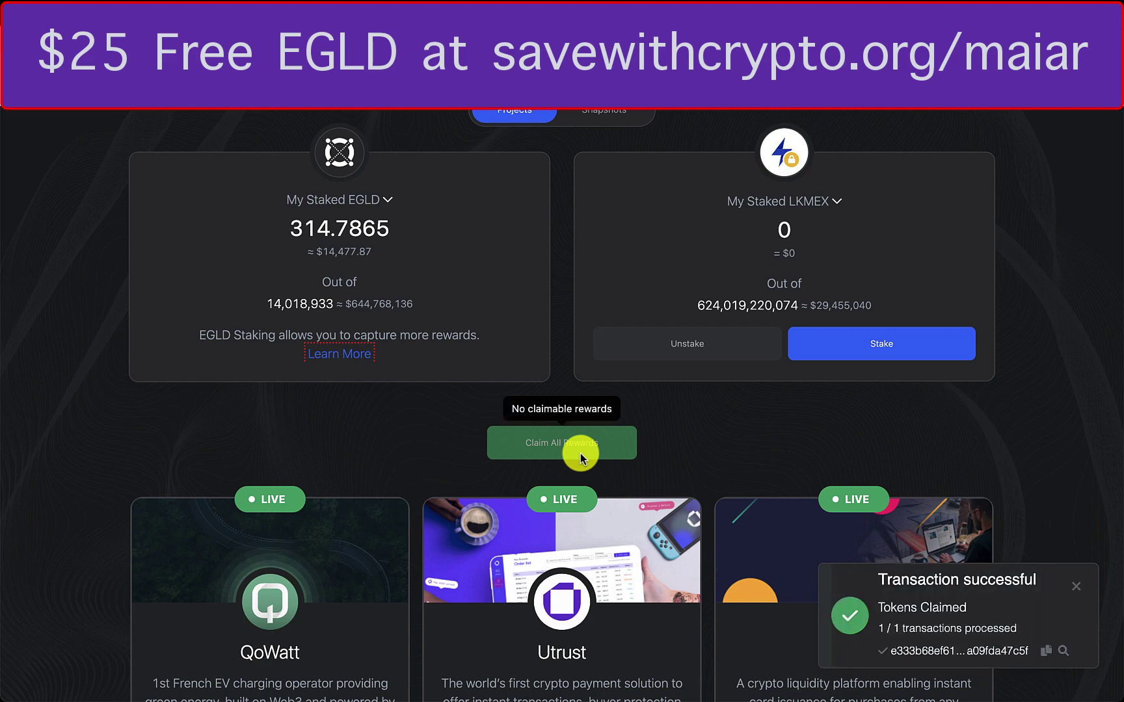
Open the account details, review the wallet's token balances, and close them again
scroll(580, 453, "up", 4)
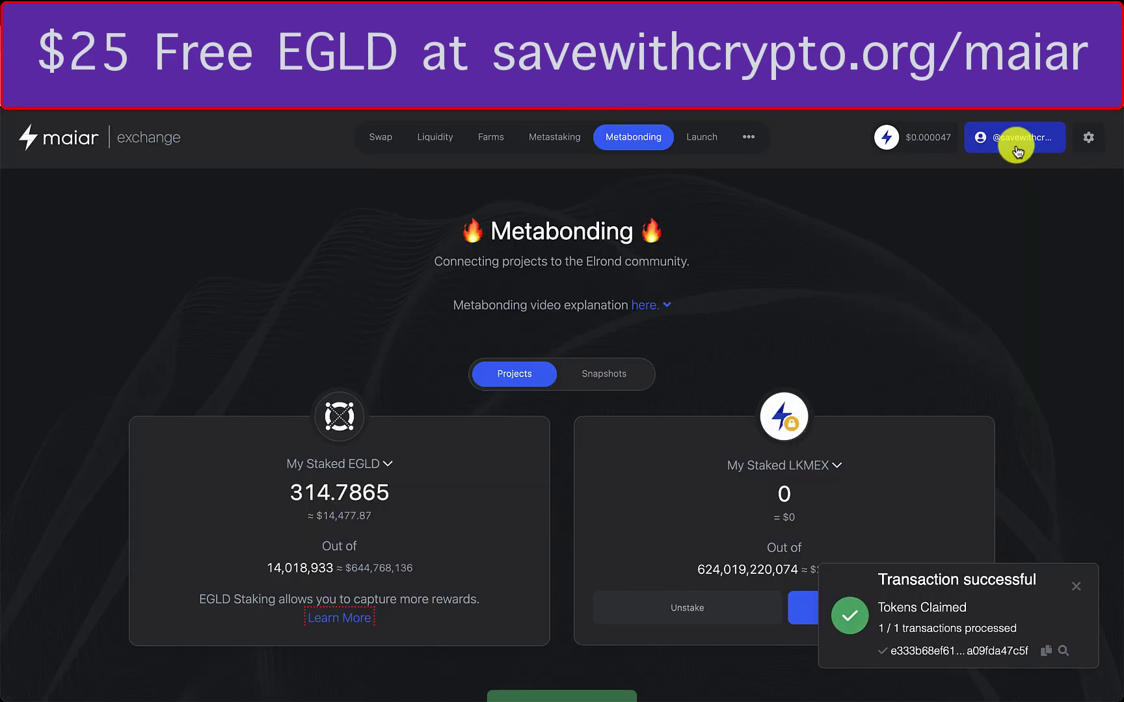
left_click(1016, 139)
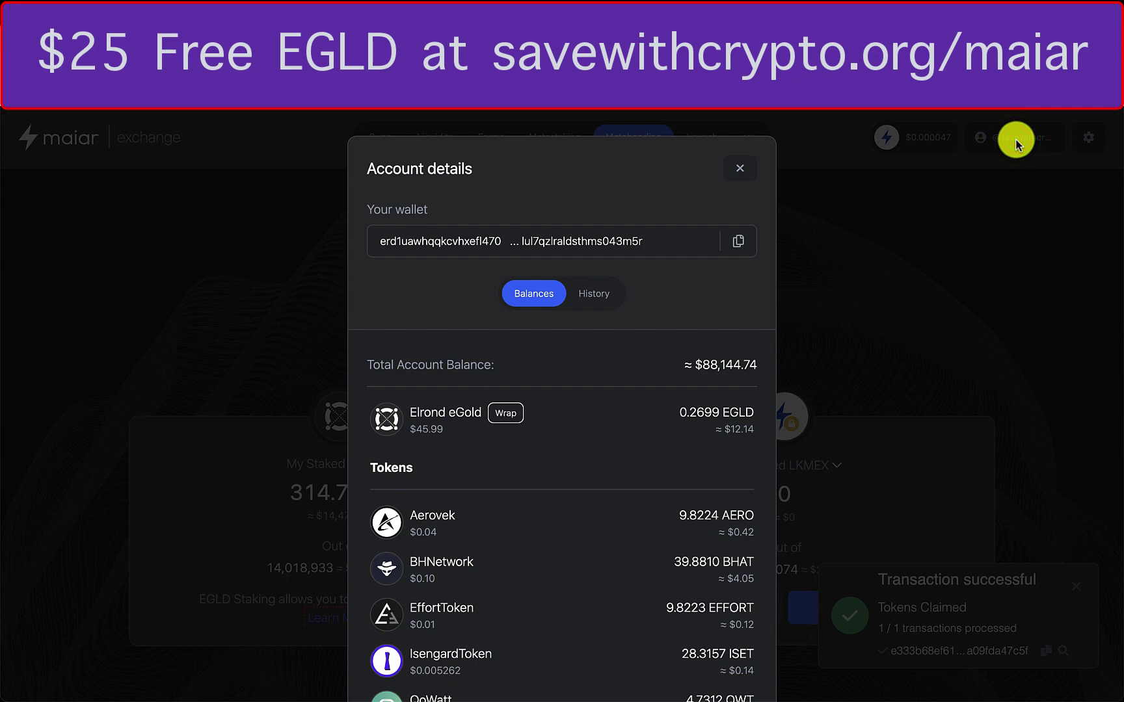
scroll(685, 475, "down", 3)
scroll(686, 478, "down", 1)
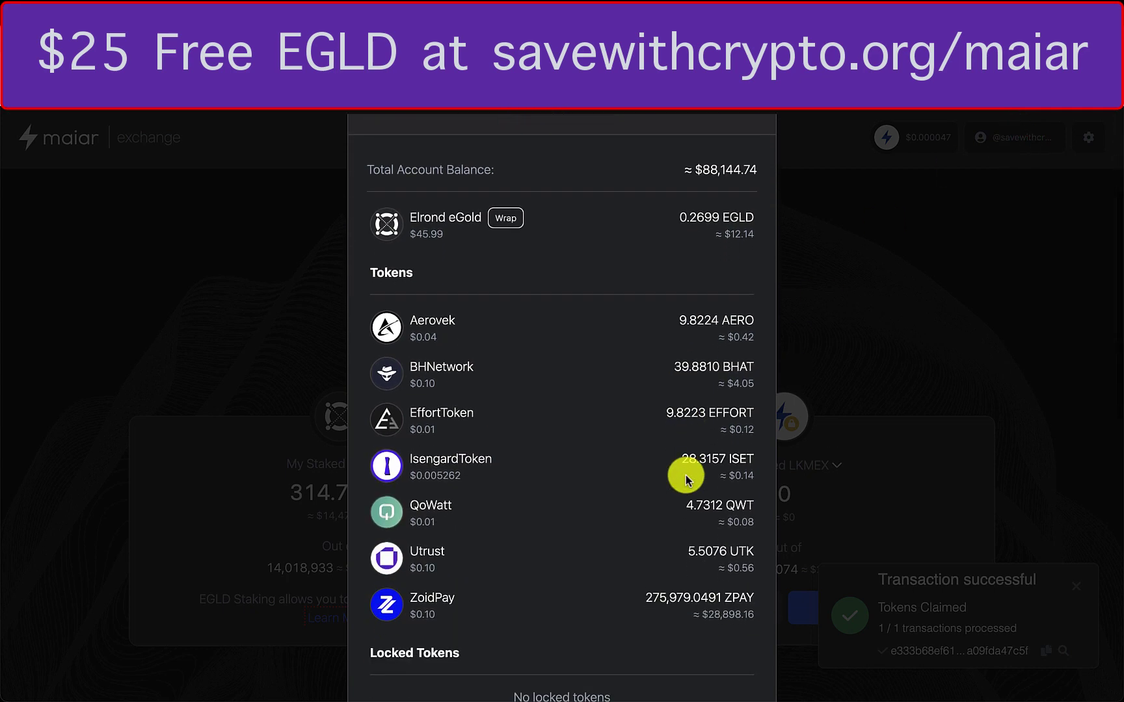
left_click(909, 447)
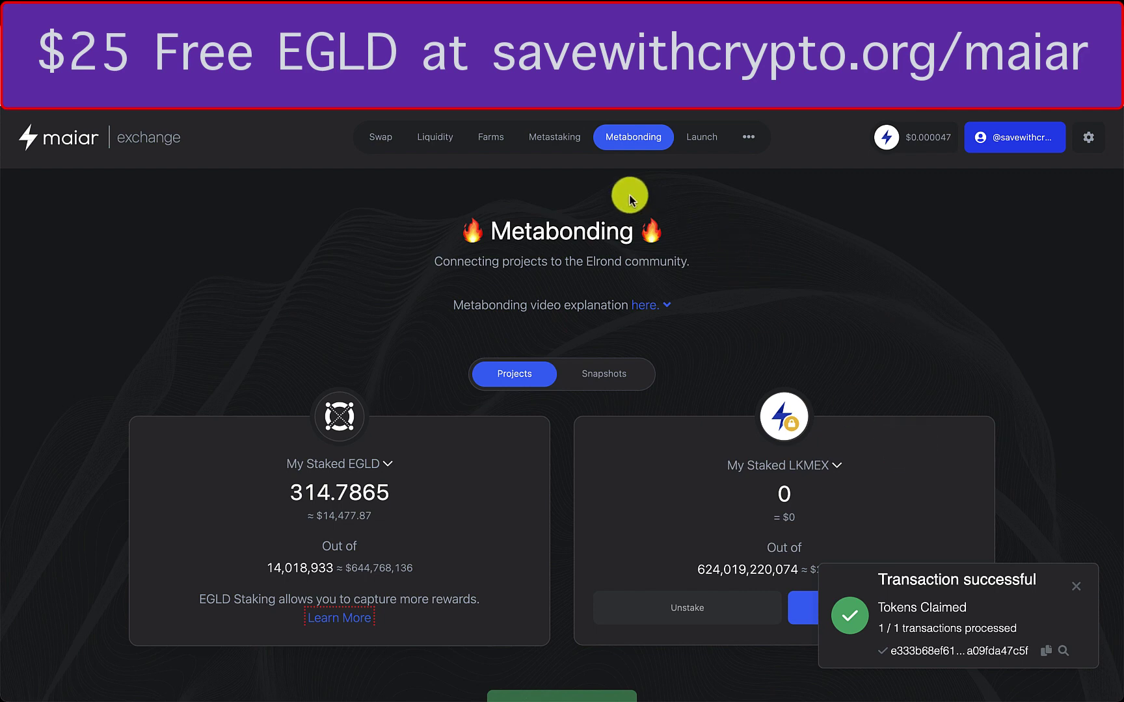
Harvest all earned rewards from the RIDE staking pool in Metastaking
left_click(547, 141)
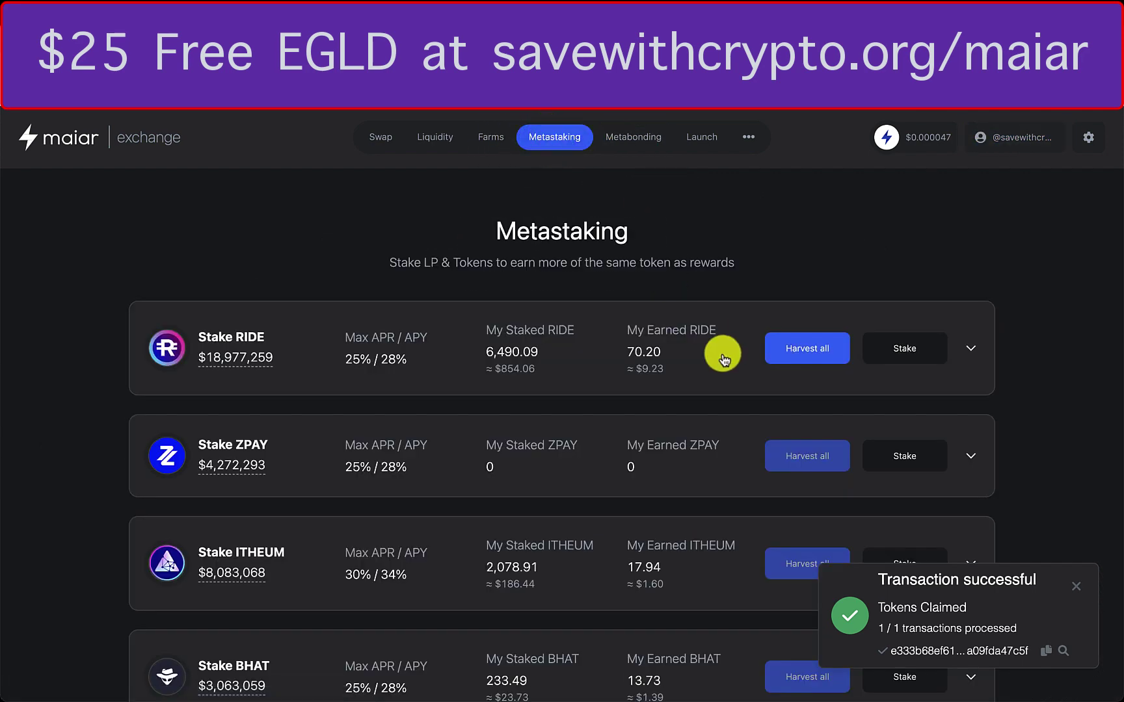
scroll(722, 353, "down", 6)
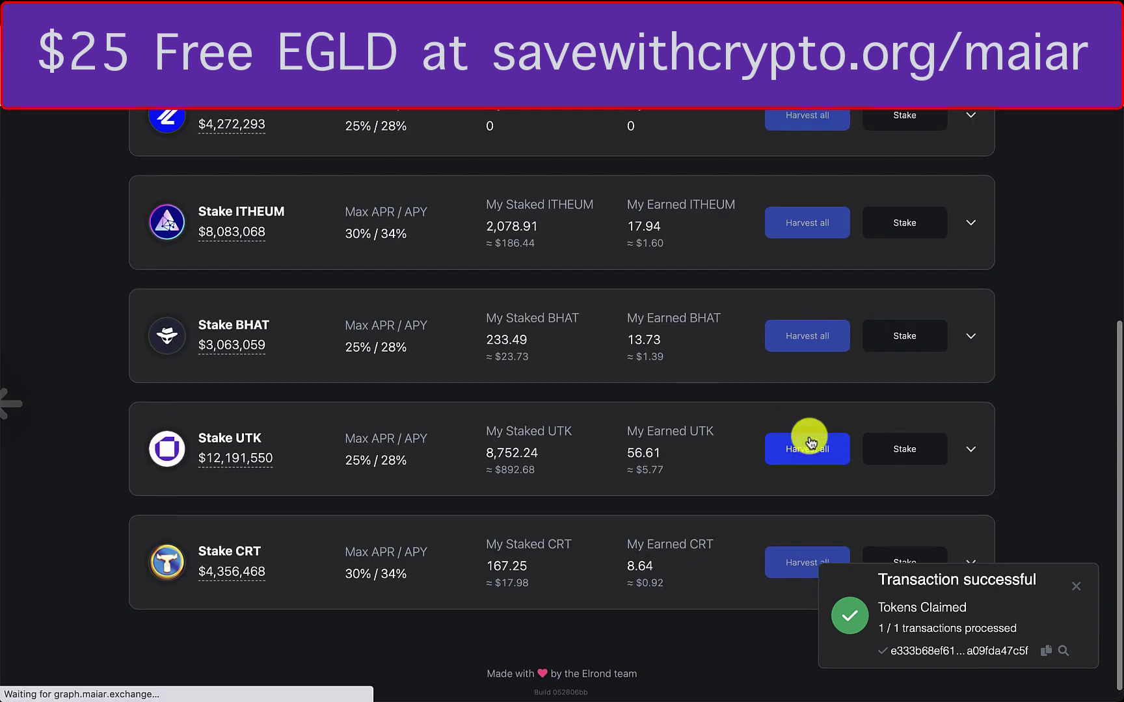
scroll(811, 443, "left", 5)
scroll(811, 444, "right", 5)
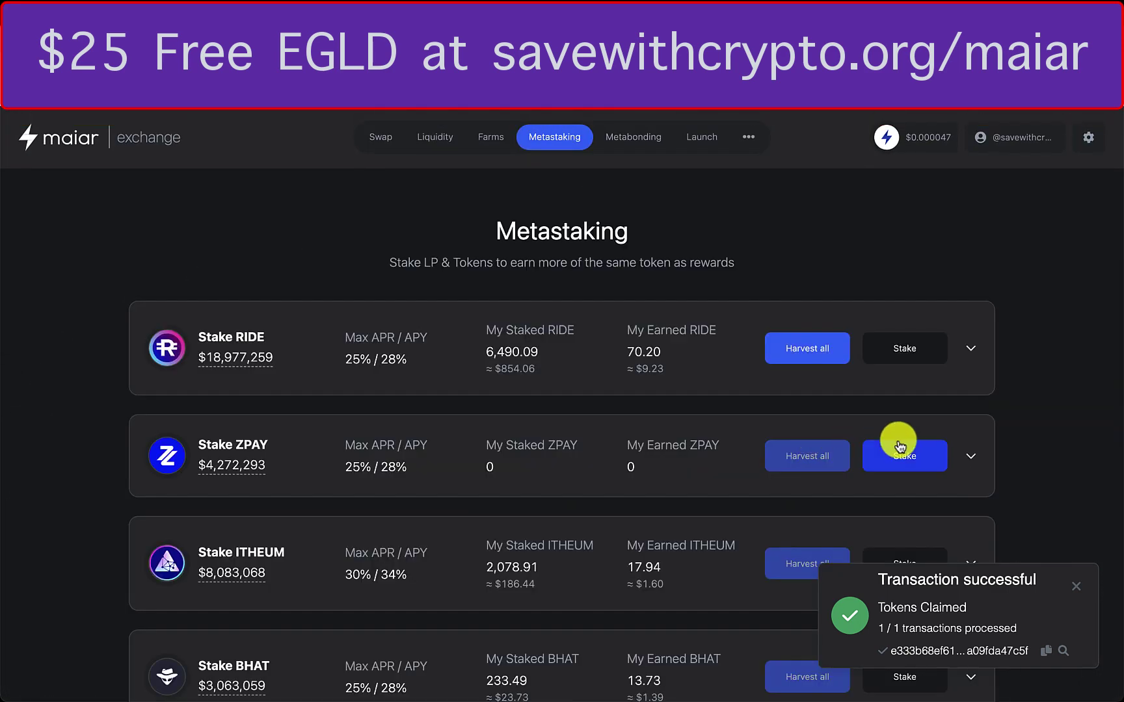
scroll(899, 446, "down", 2)
left_click(804, 246)
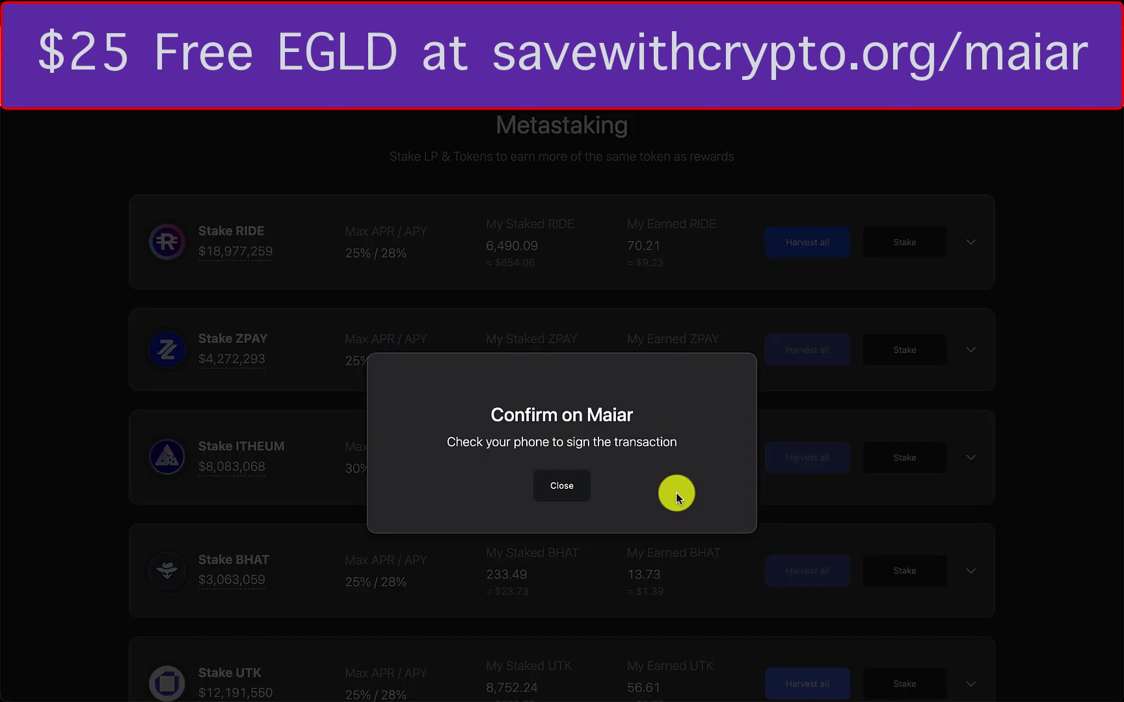
Harvest all Utrust and LockedMEX rewards from the UTK metastaking pool
scroll(802, 439, "down", 4)
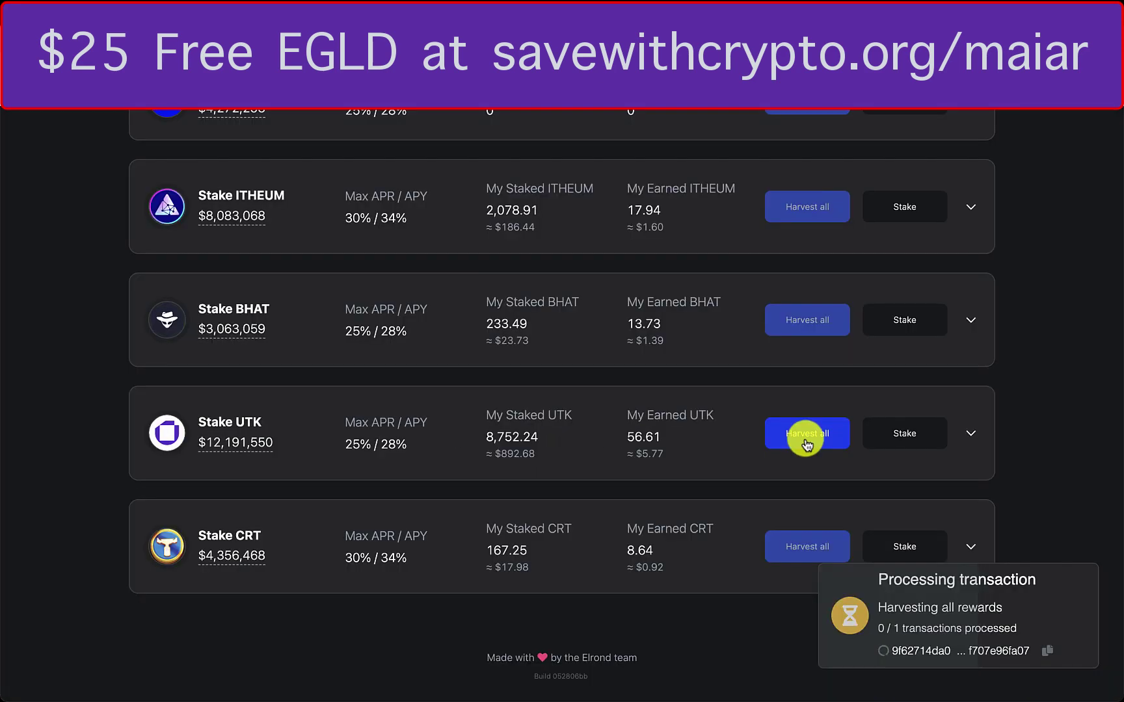
left_click(805, 439)
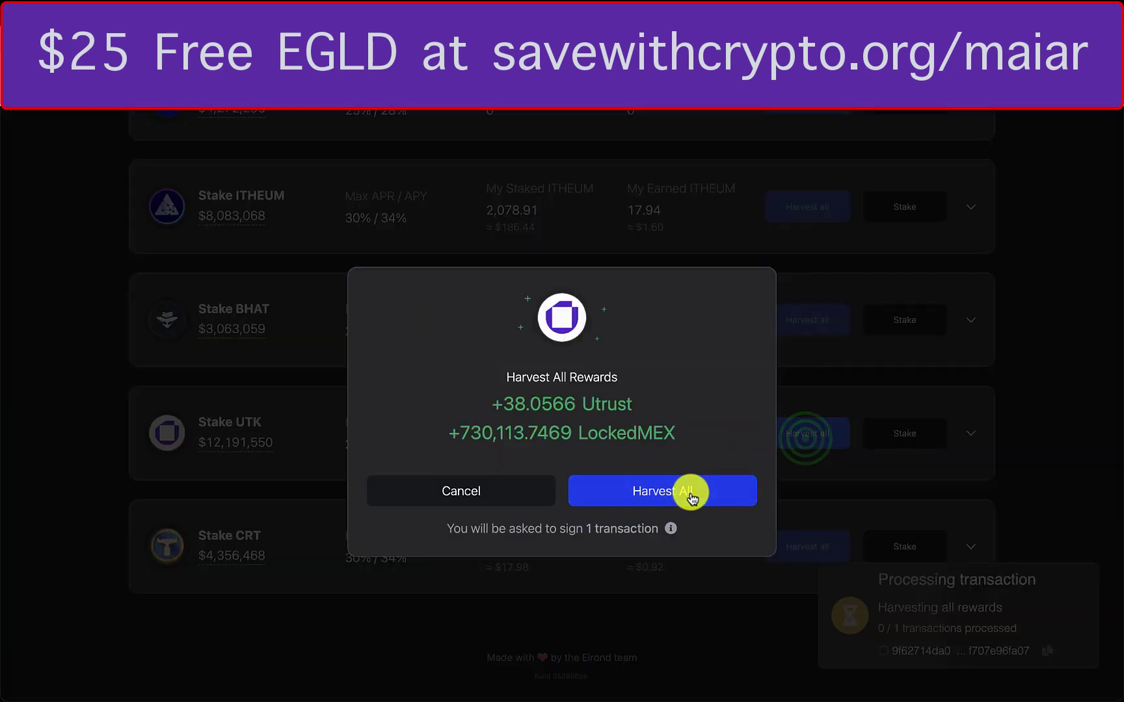
left_click(689, 491)
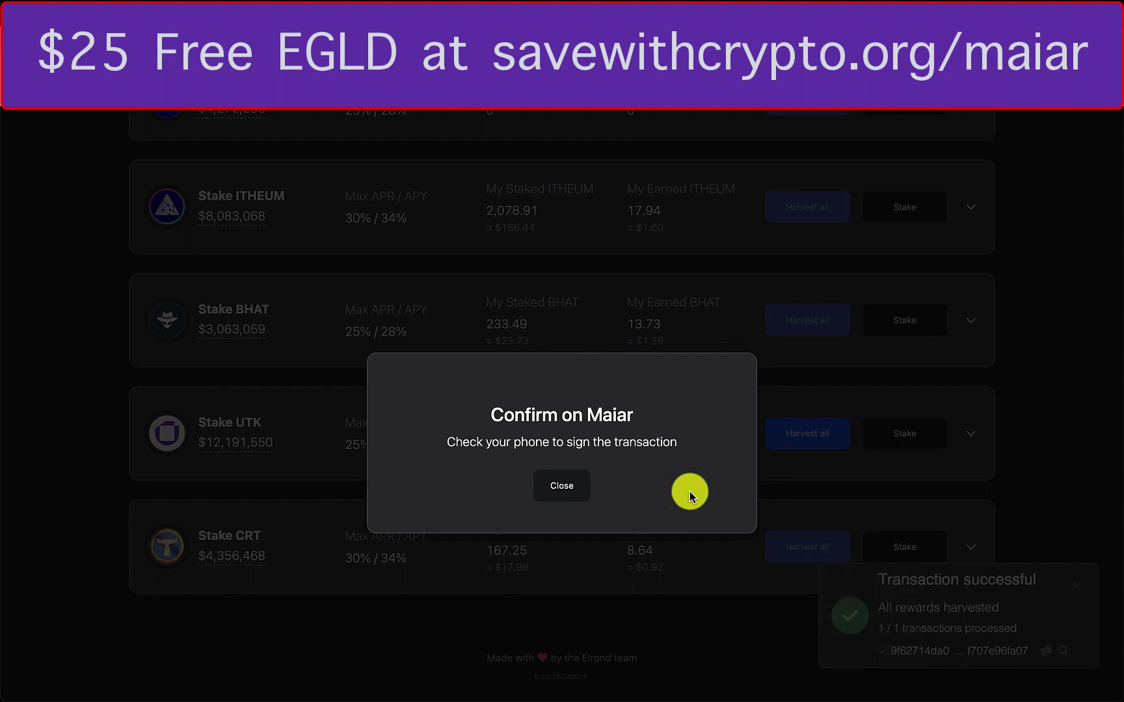
Review the harvested tokens and LockedMEX in the account balances, and close the account details
scroll(544, 369, "up", 3)
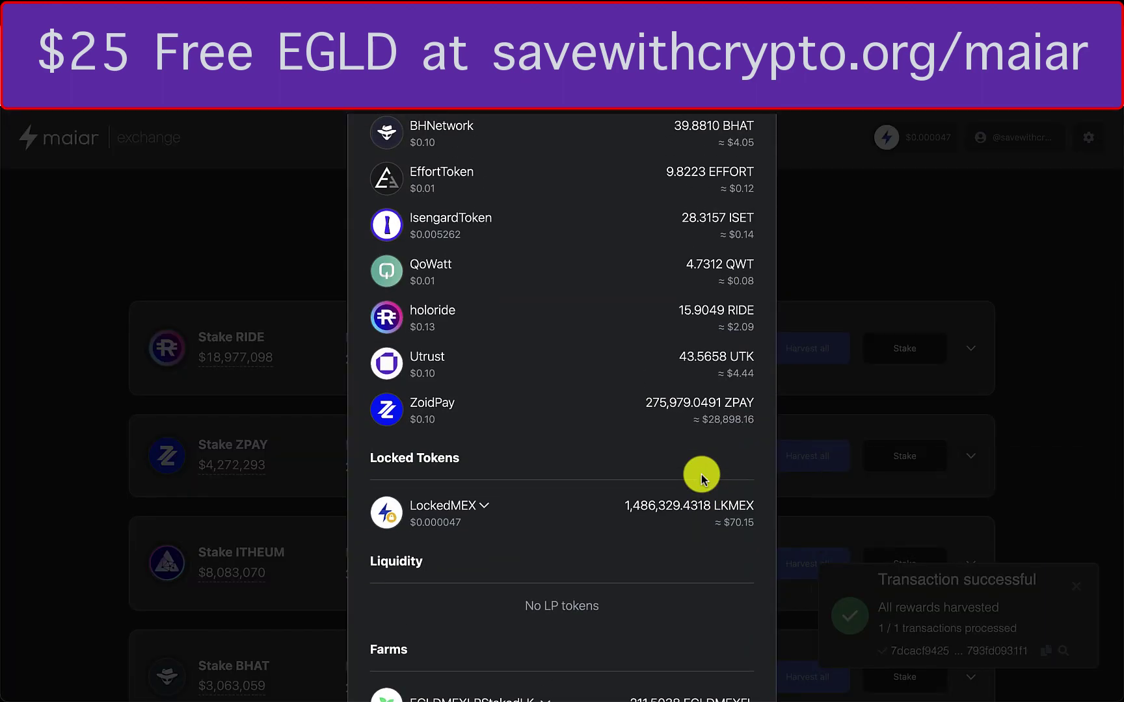
scroll(713, 401, "up", 1)
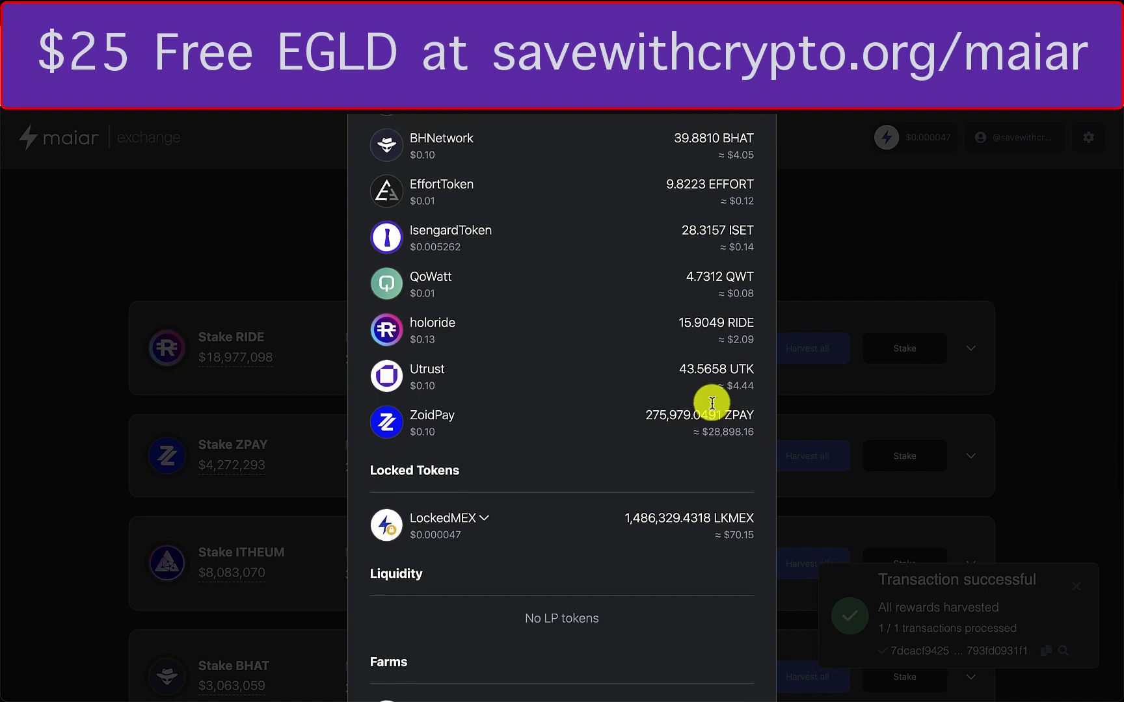
scroll(711, 404, "up", 2)
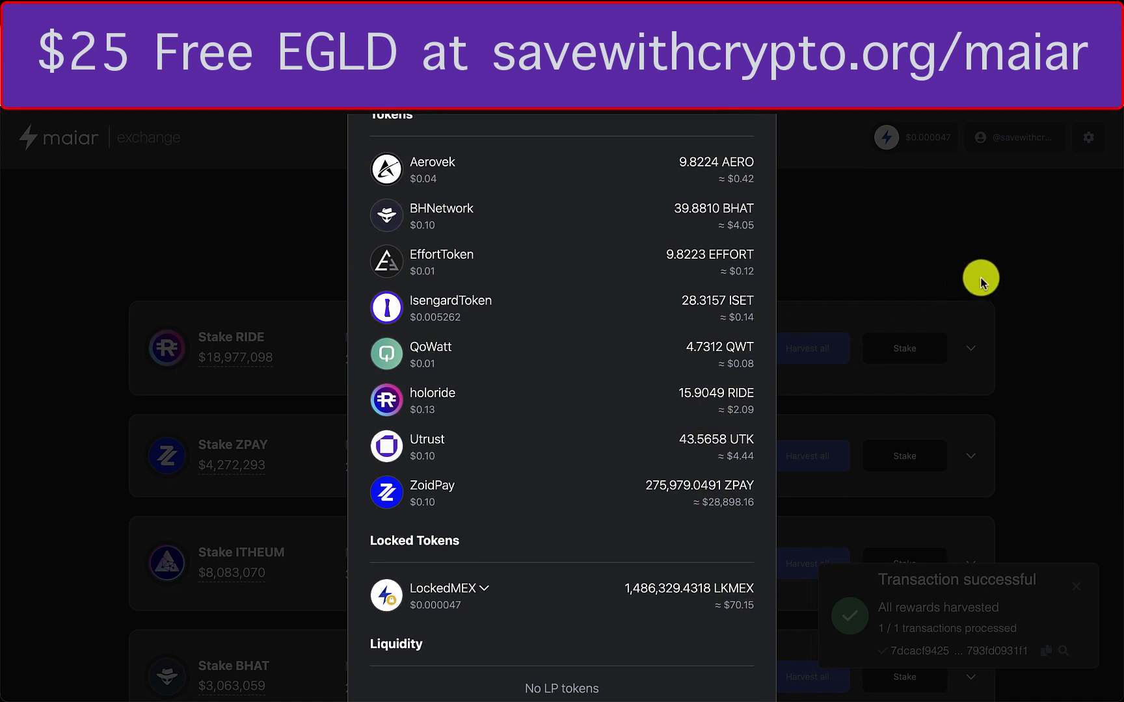
left_click(994, 256)
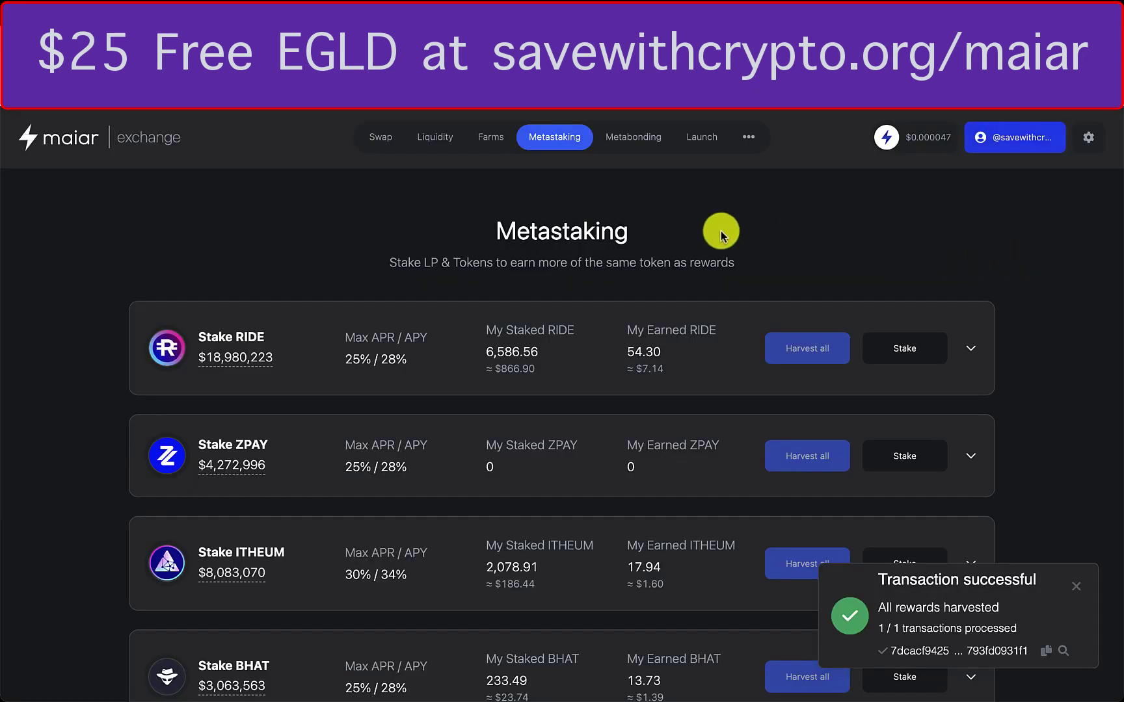
Stake the full ZPAY balance of 275,979.0491 in the ZPAY metastaking farm
scroll(652, 334, "down", 4)
scroll(653, 340, "down", 2)
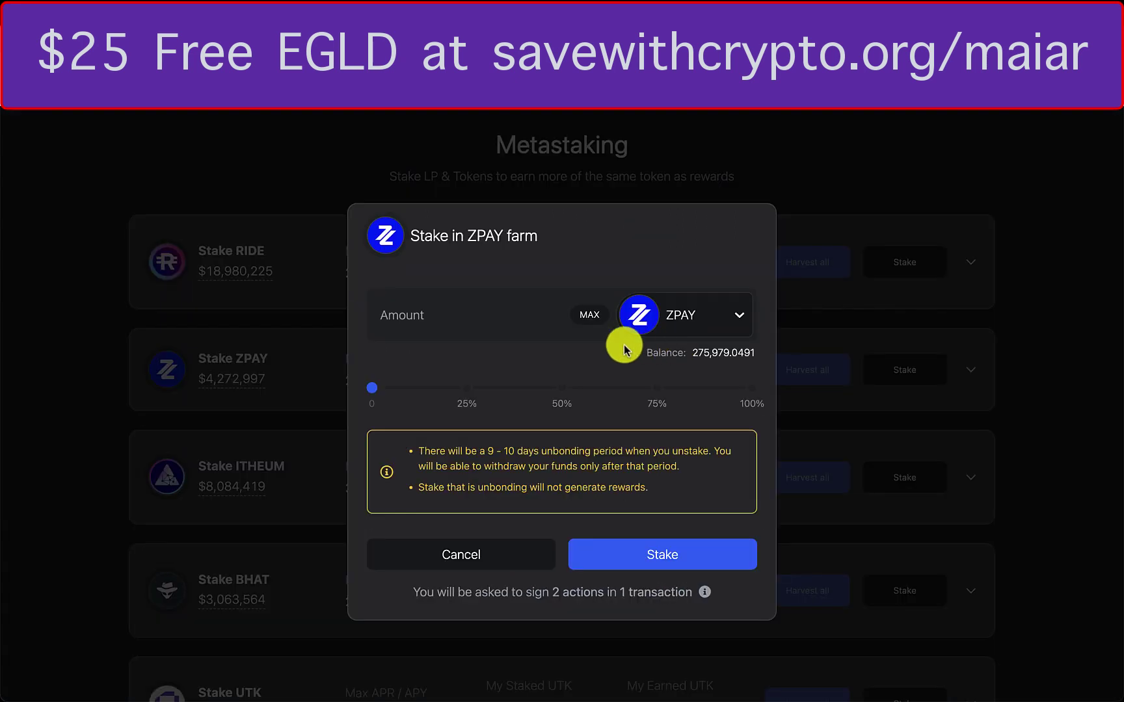
left_click(589, 315)
left_click_drag(487, 450, 635, 476)
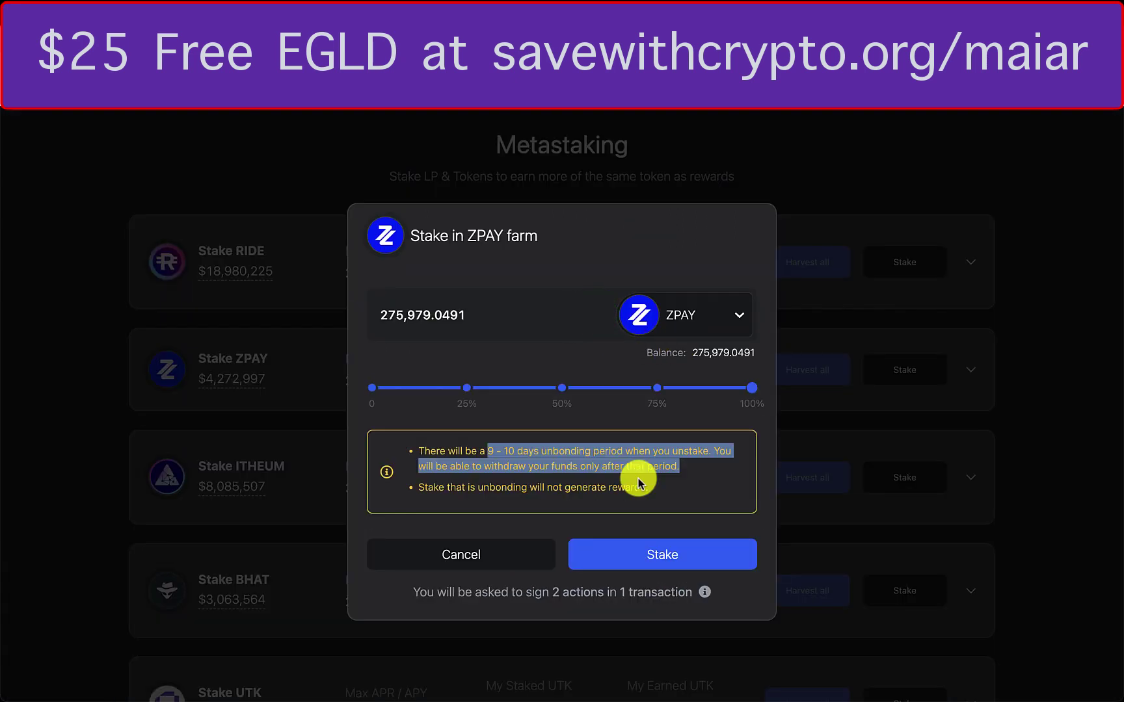
left_click(680, 492)
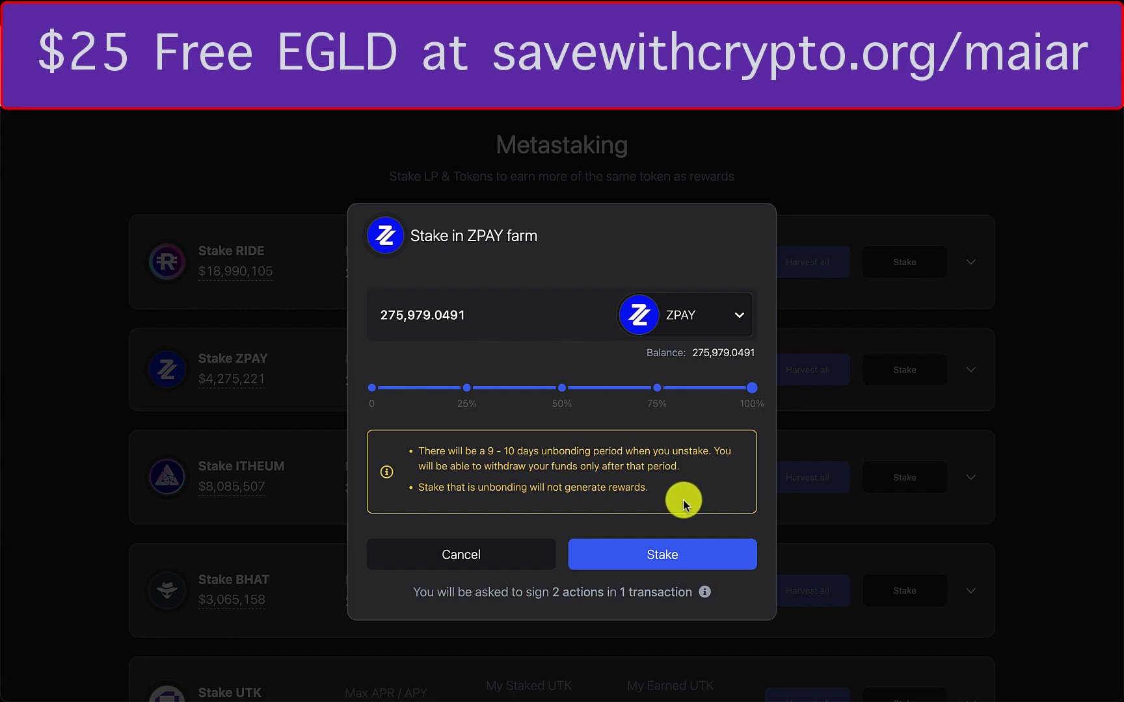
left_click(662, 556)
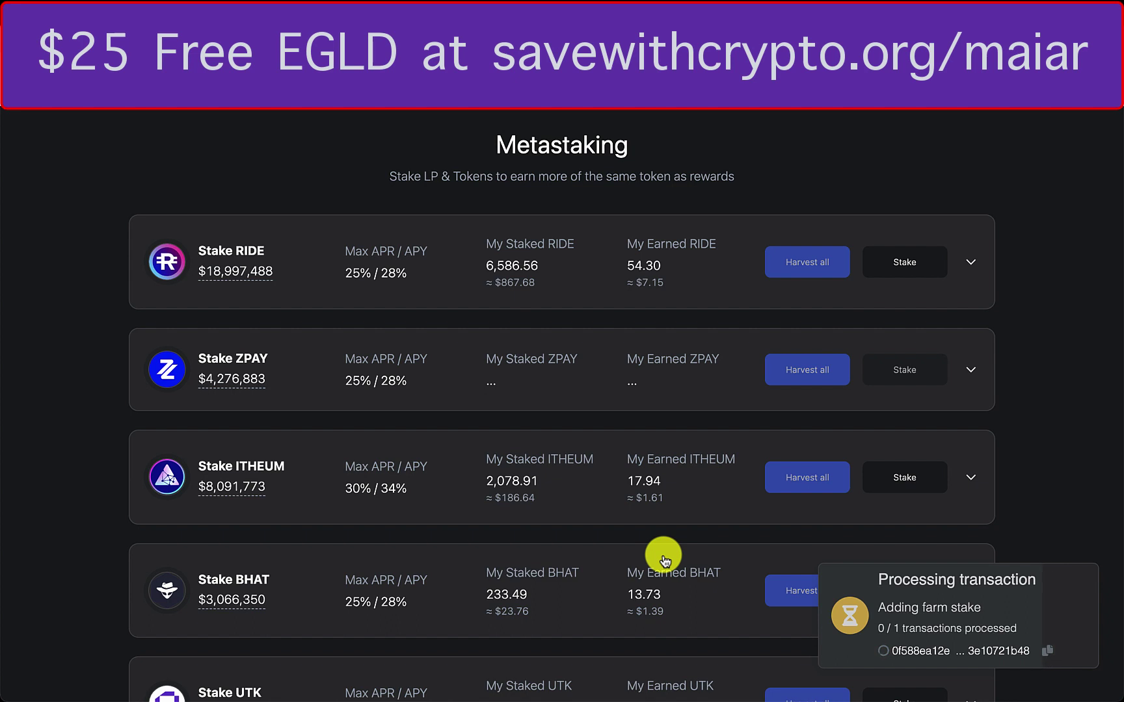
scroll(966, 376, "down", 1)
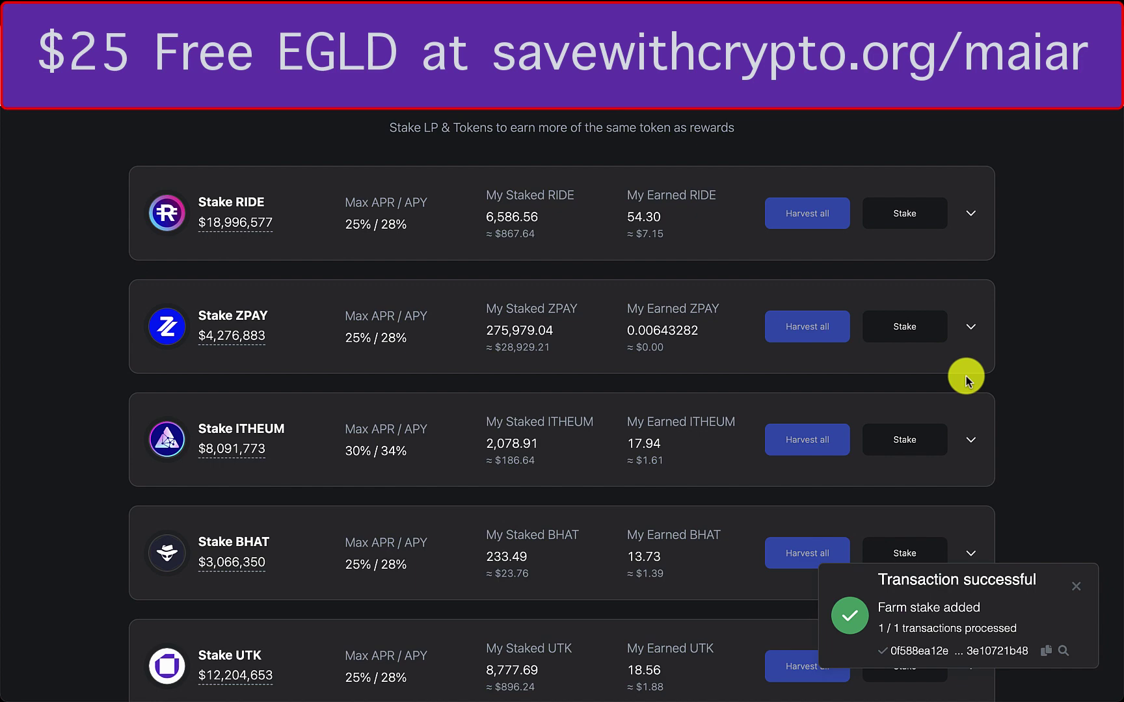
Reinvest all LockedMEX rewards earned in the MEX / LKMEX staking farm
scroll(965, 376, "up", 3)
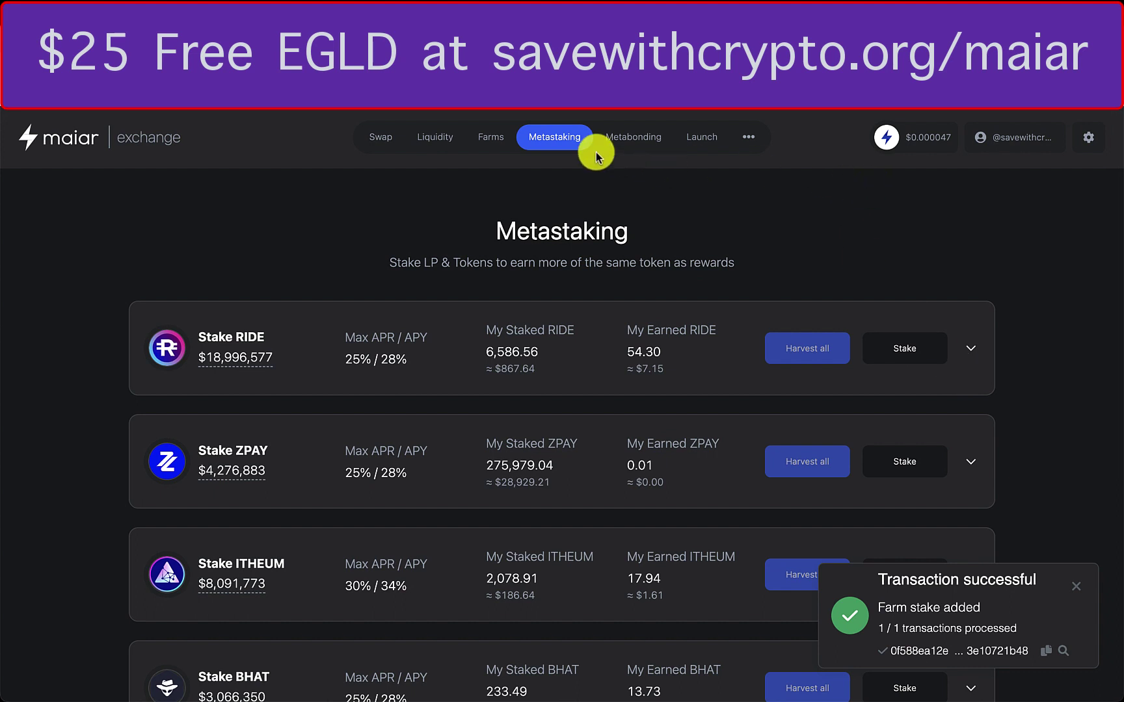
left_click(498, 140)
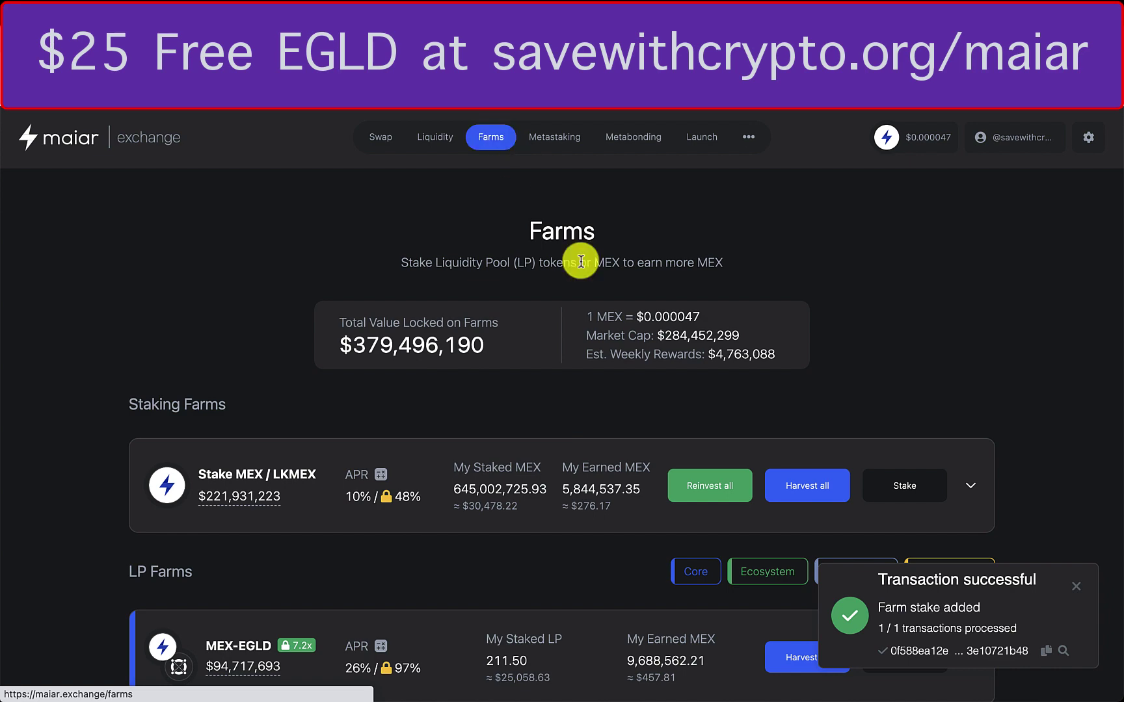
scroll(623, 339, "down", 2)
scroll(624, 339, "down", 3)
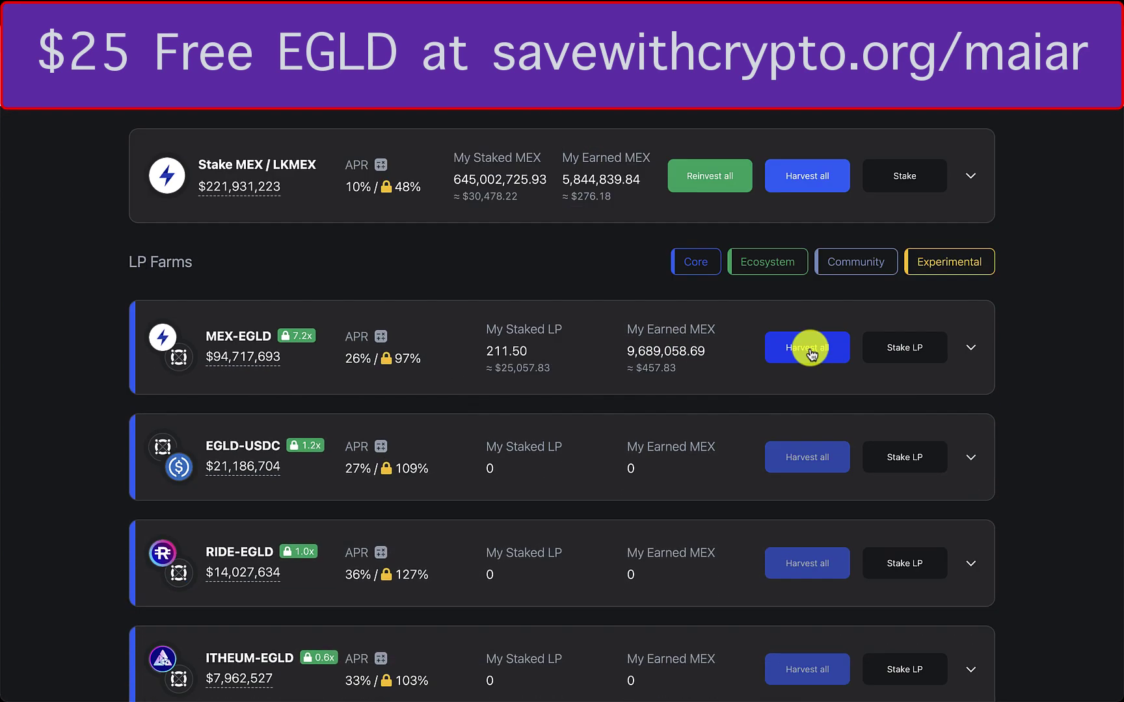
left_click(716, 185)
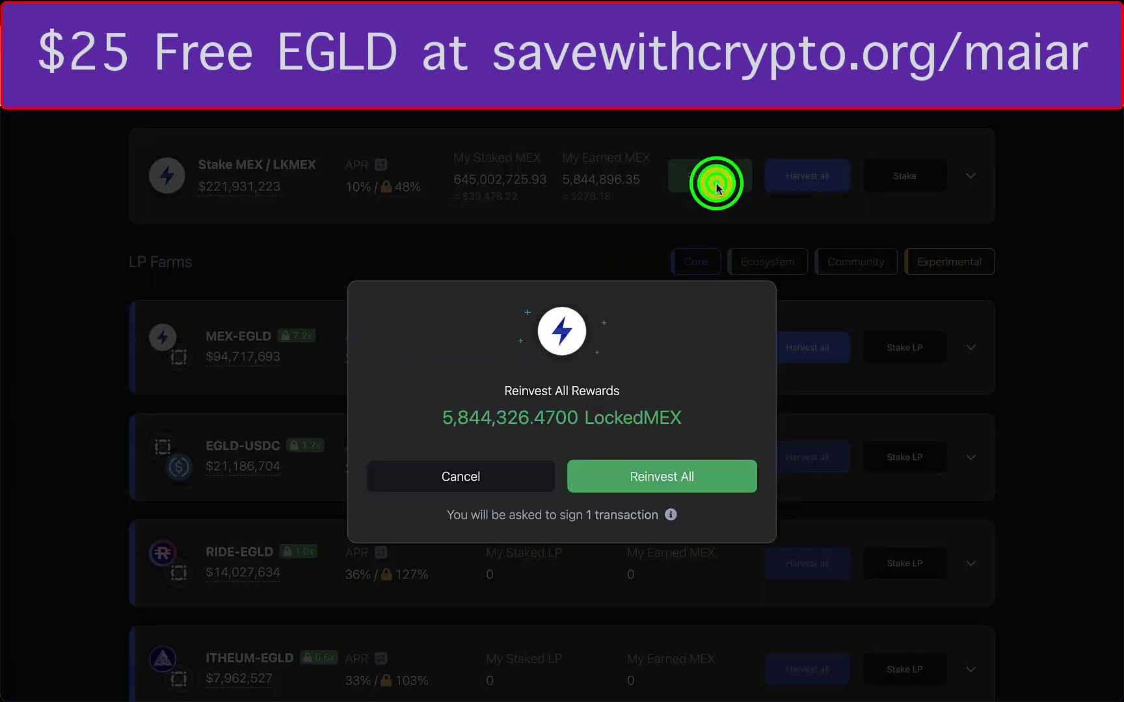
left_click(690, 476)
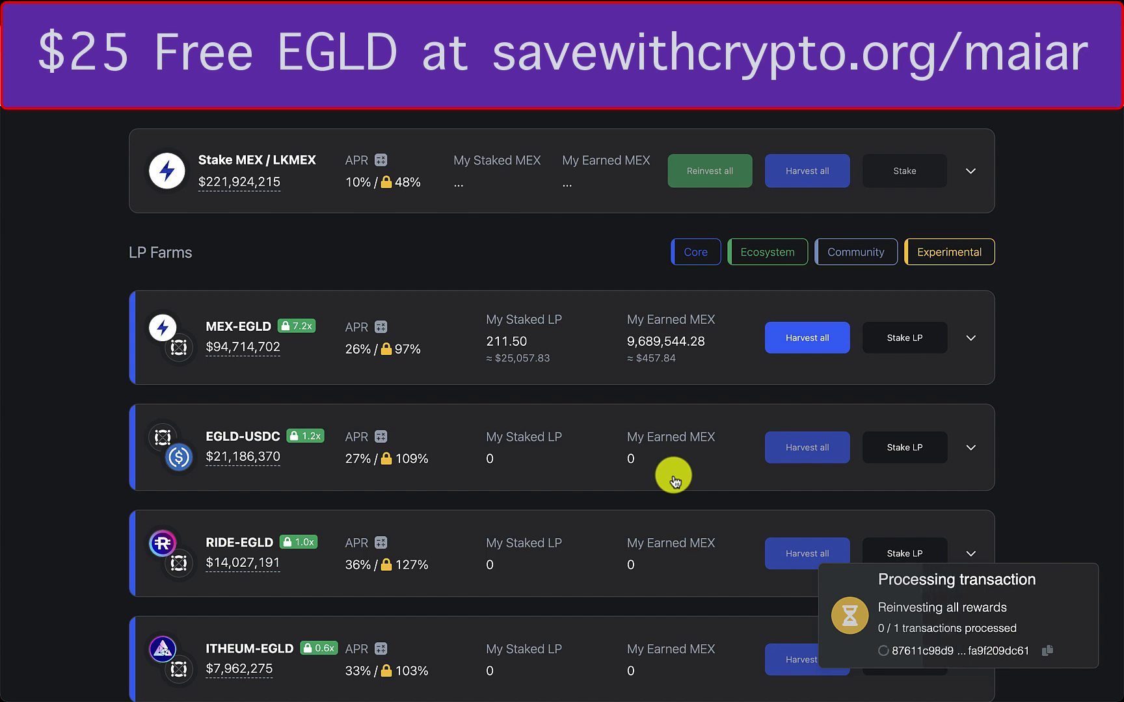
Harvest all earned MEX rewards from the MEX-EGLD LP farm
scroll(883, 353, "up", 3)
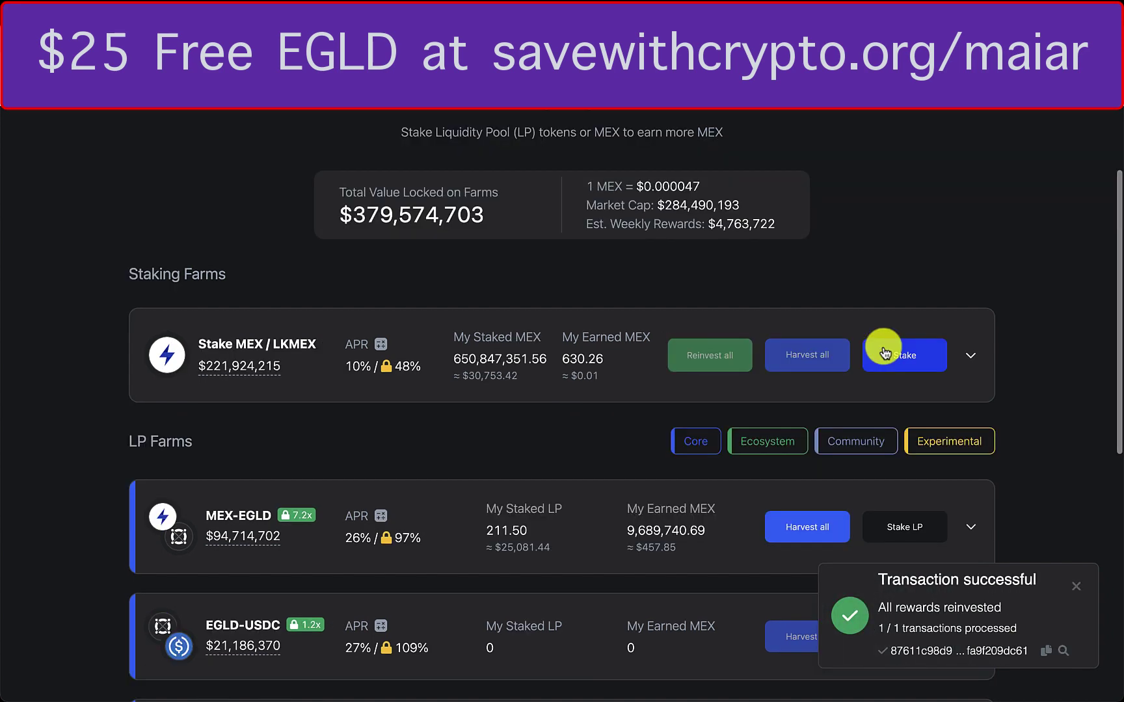
scroll(883, 353, "down", 3)
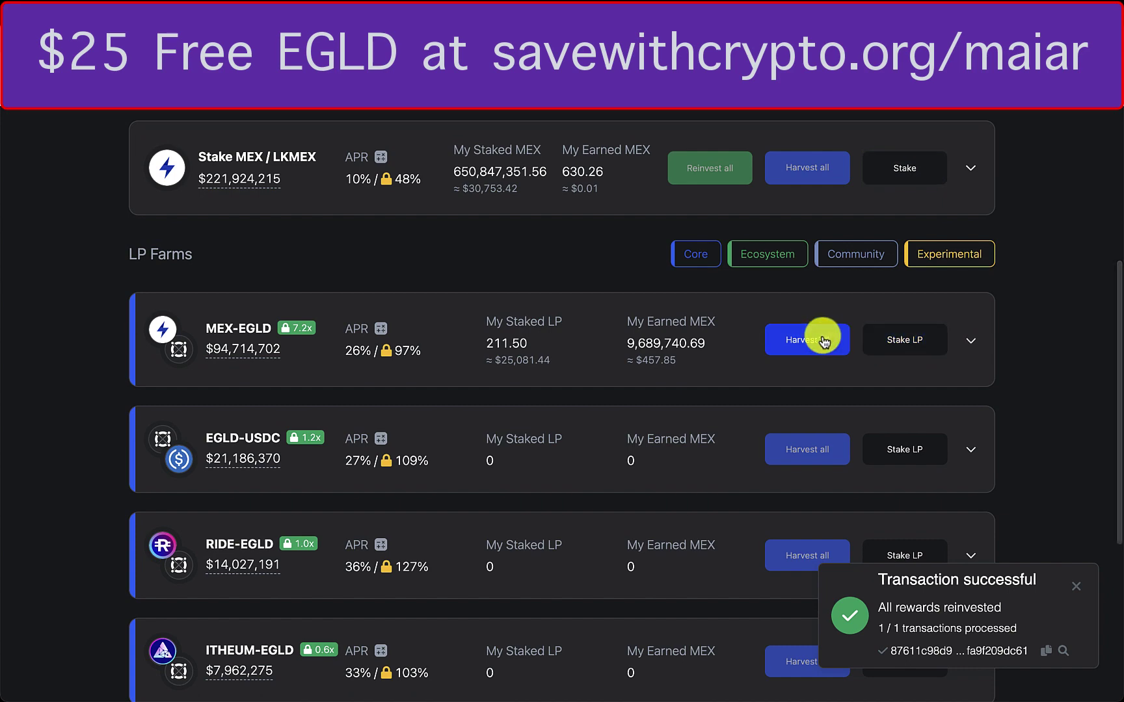
left_click(828, 339)
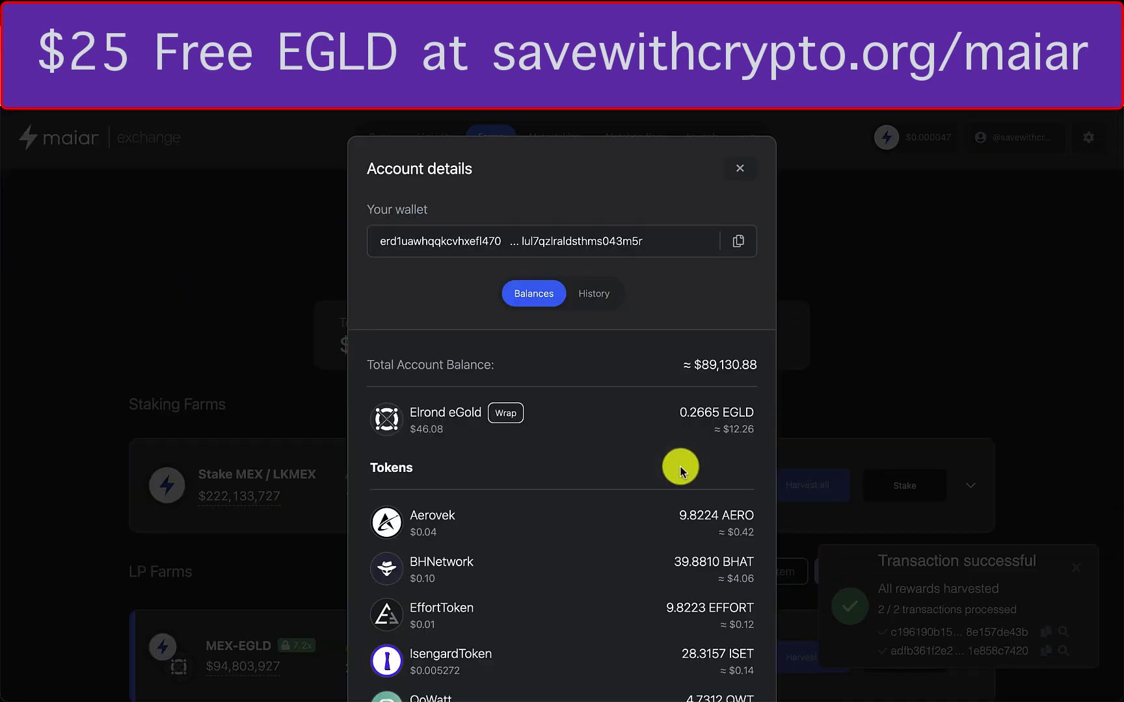
Expand LockedMEX in the account balances, select its batches including #2286821 and #2630660, and merge them
scroll(677, 467, "down", 7)
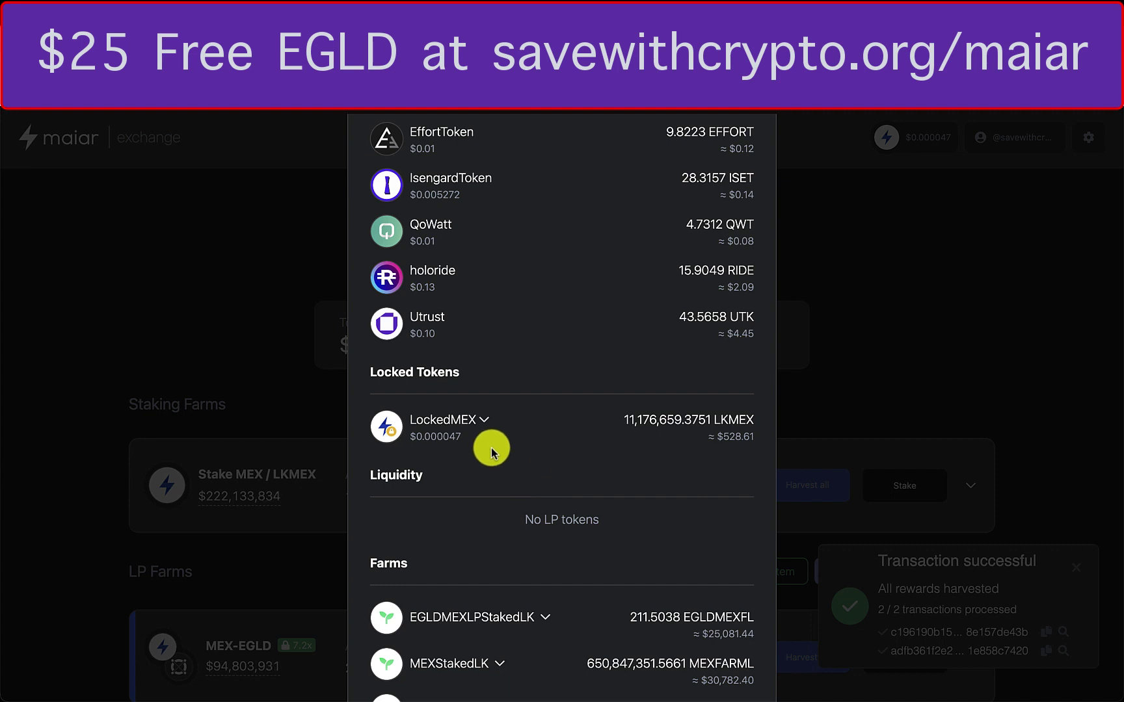
left_click(479, 421)
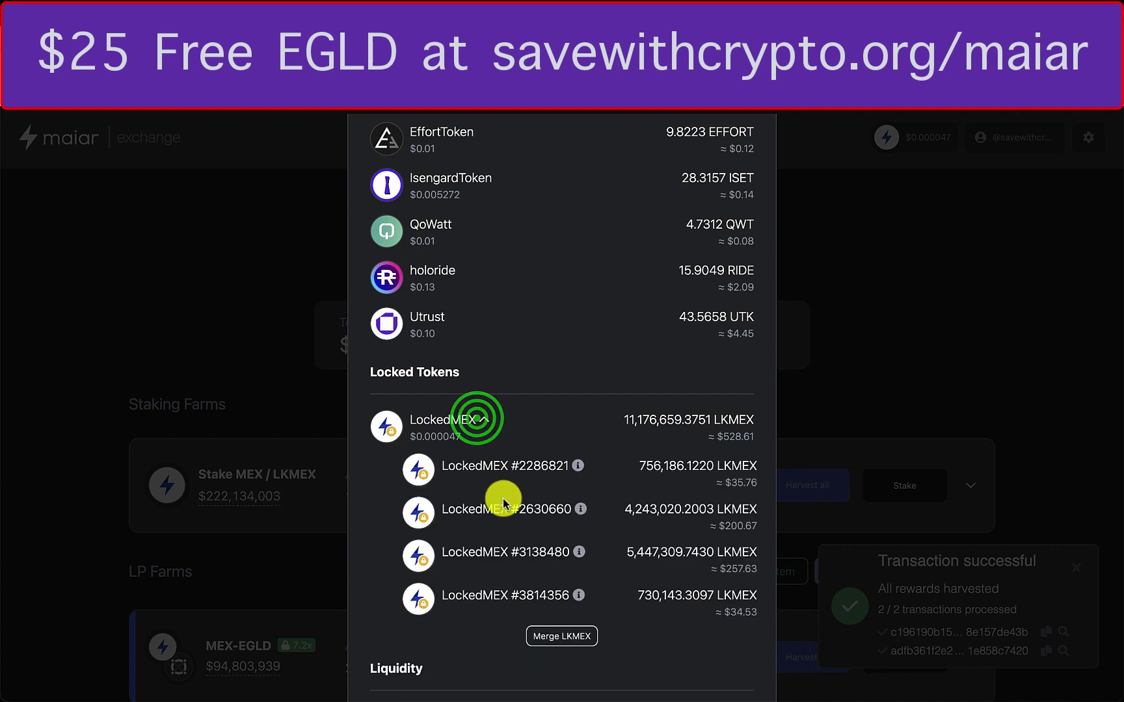
scroll(503, 501, "down", 3)
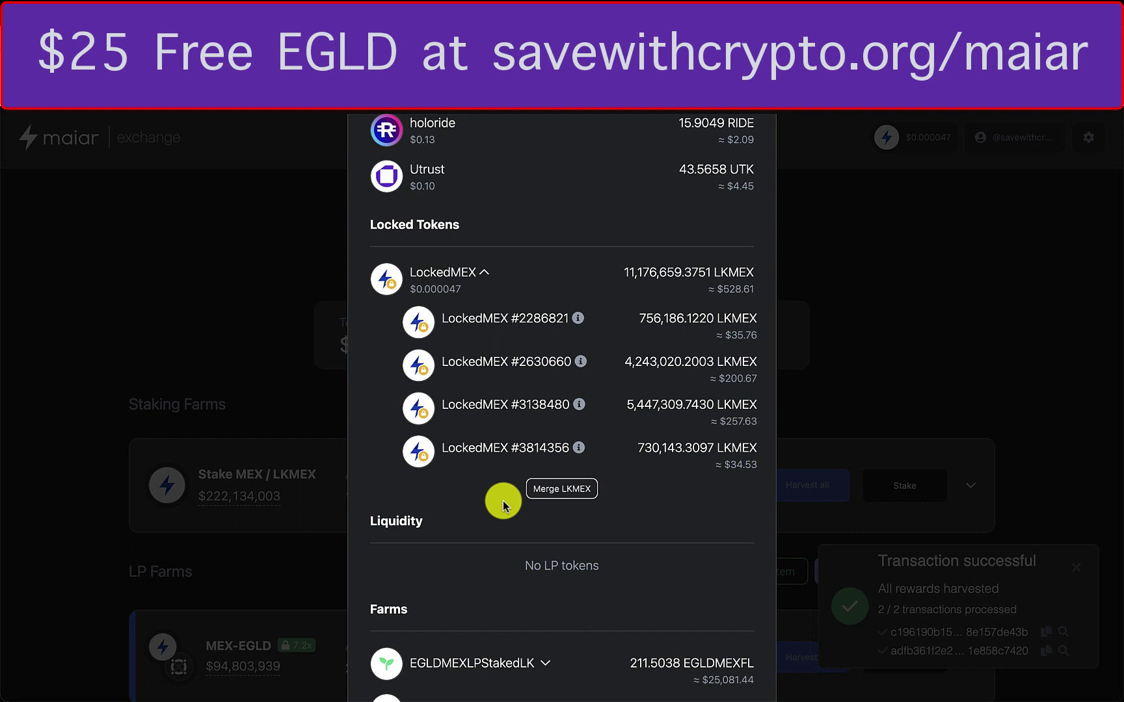
left_click(562, 488)
left_click(390, 407)
left_click(391, 453)
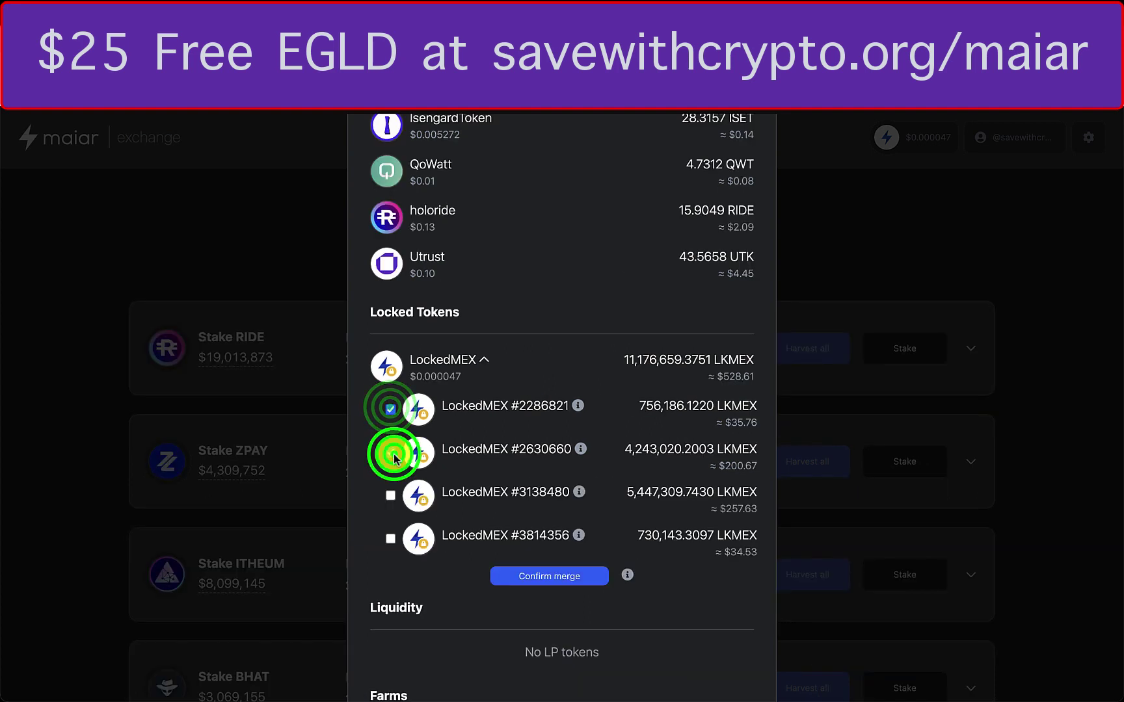
left_click(561, 581)
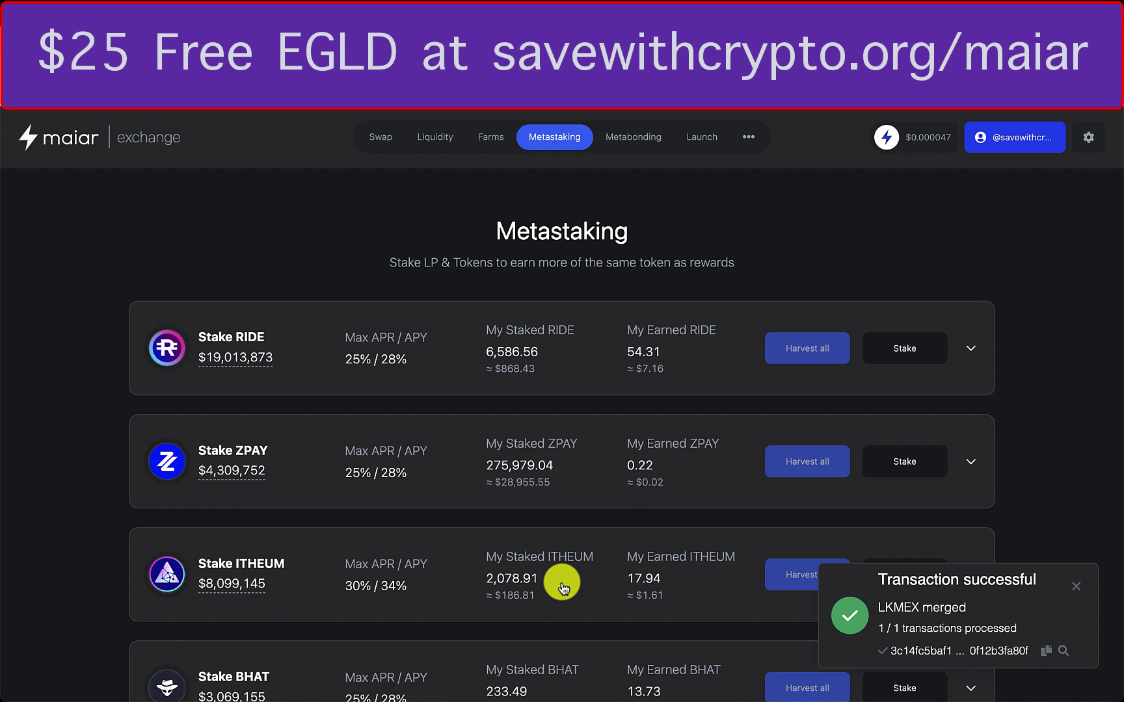
Stake the full LKMEX balance of 11,176,659.3751 from LockedMEX #4357175 in the MEX farm with locked rewards
left_click(900, 241)
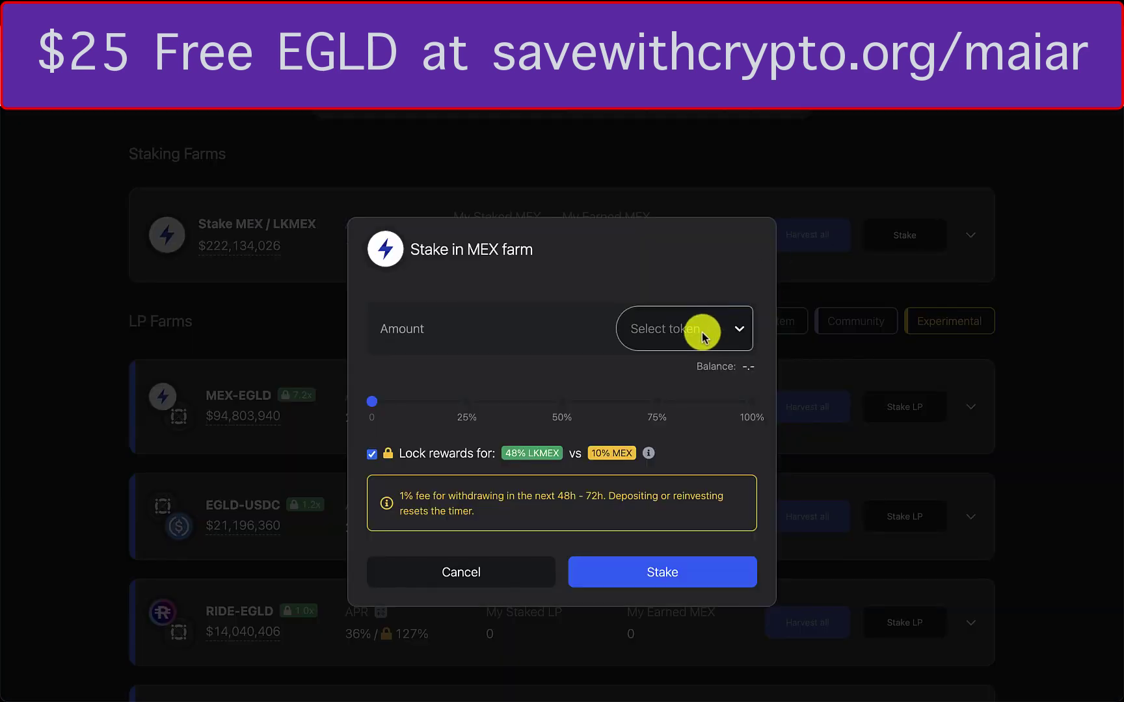
left_click(700, 331)
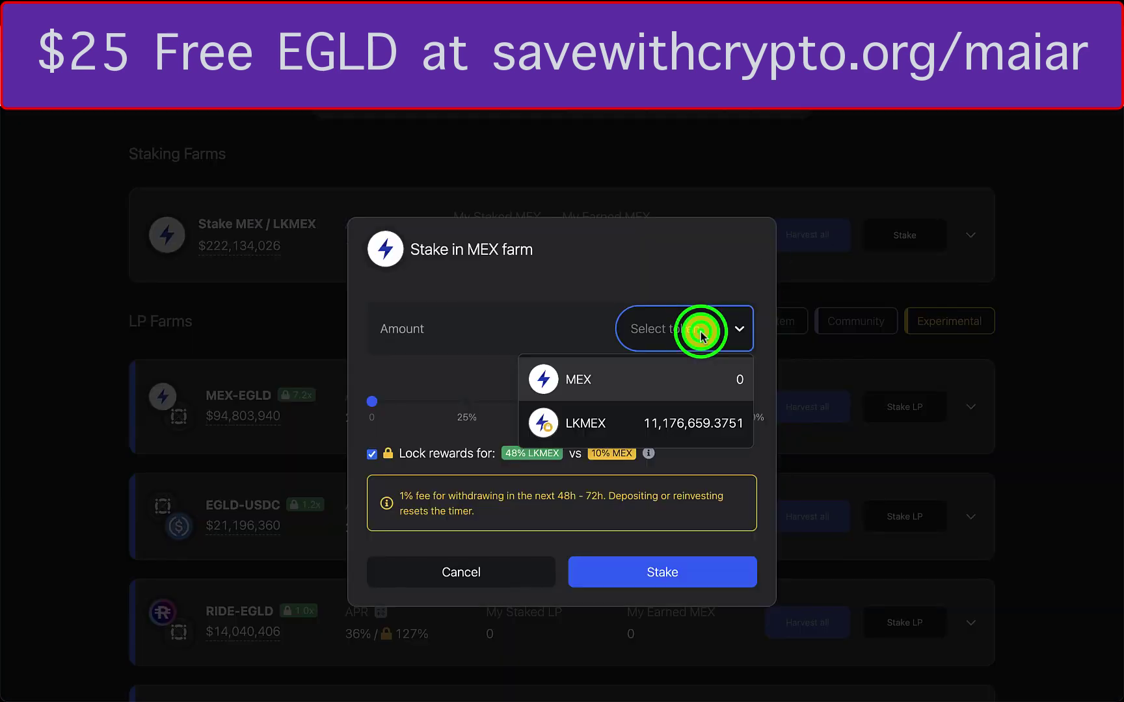
left_click(664, 419)
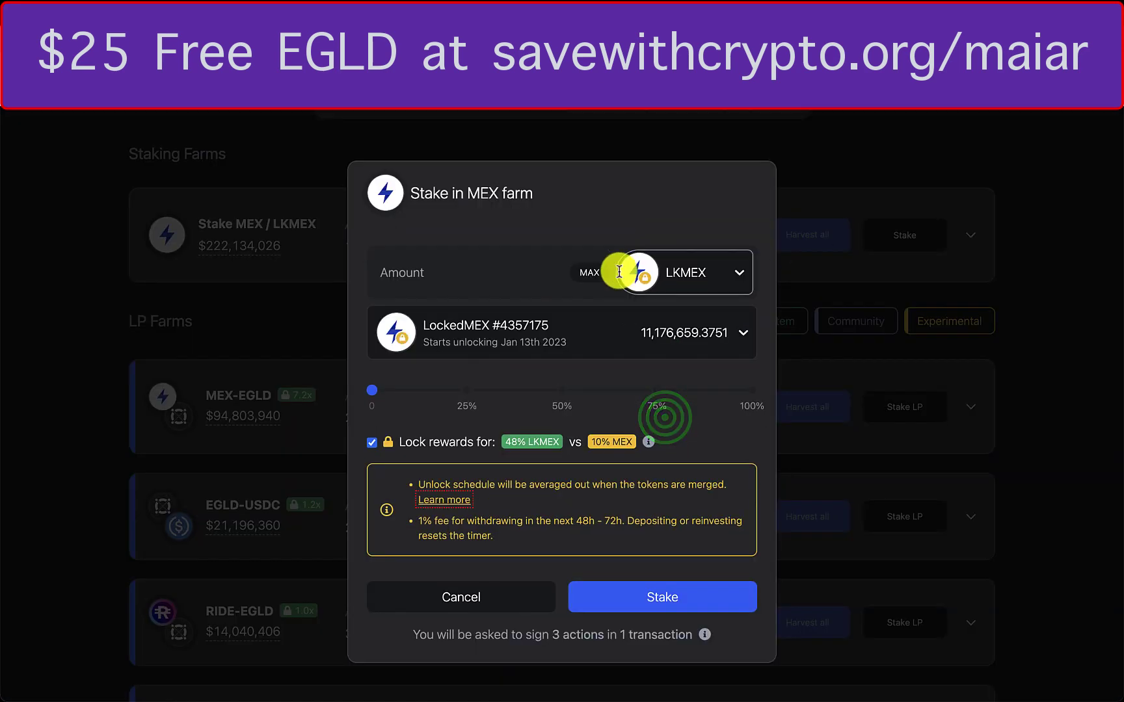
left_click(589, 273)
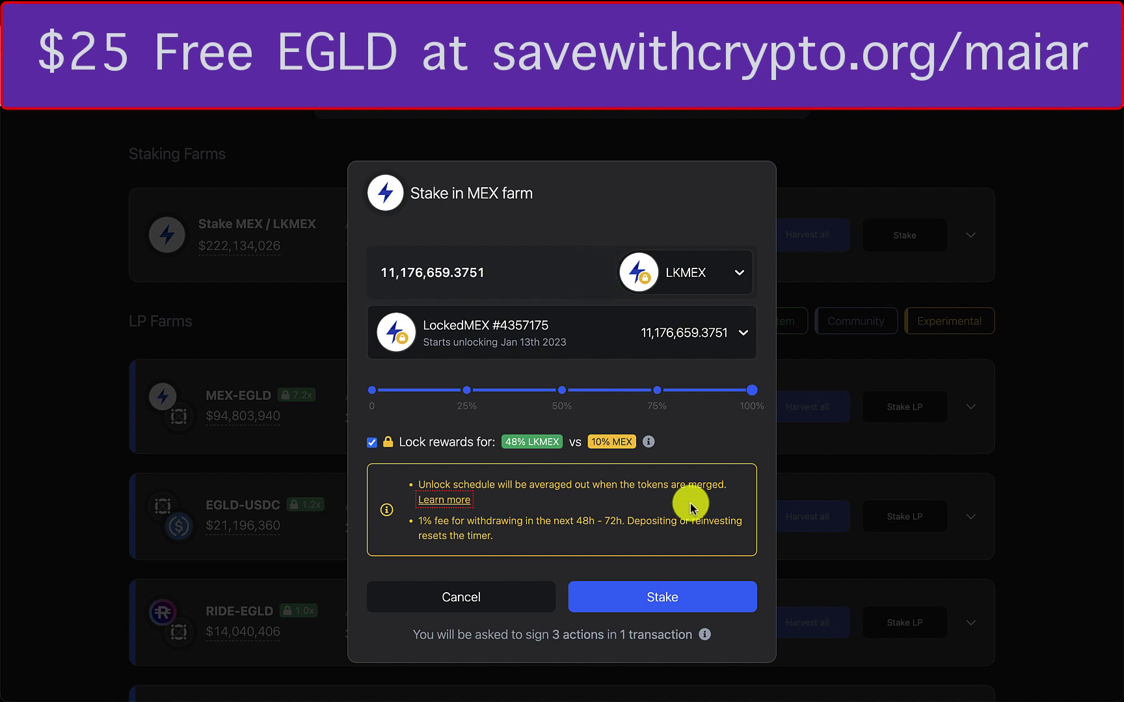
left_click(683, 597)
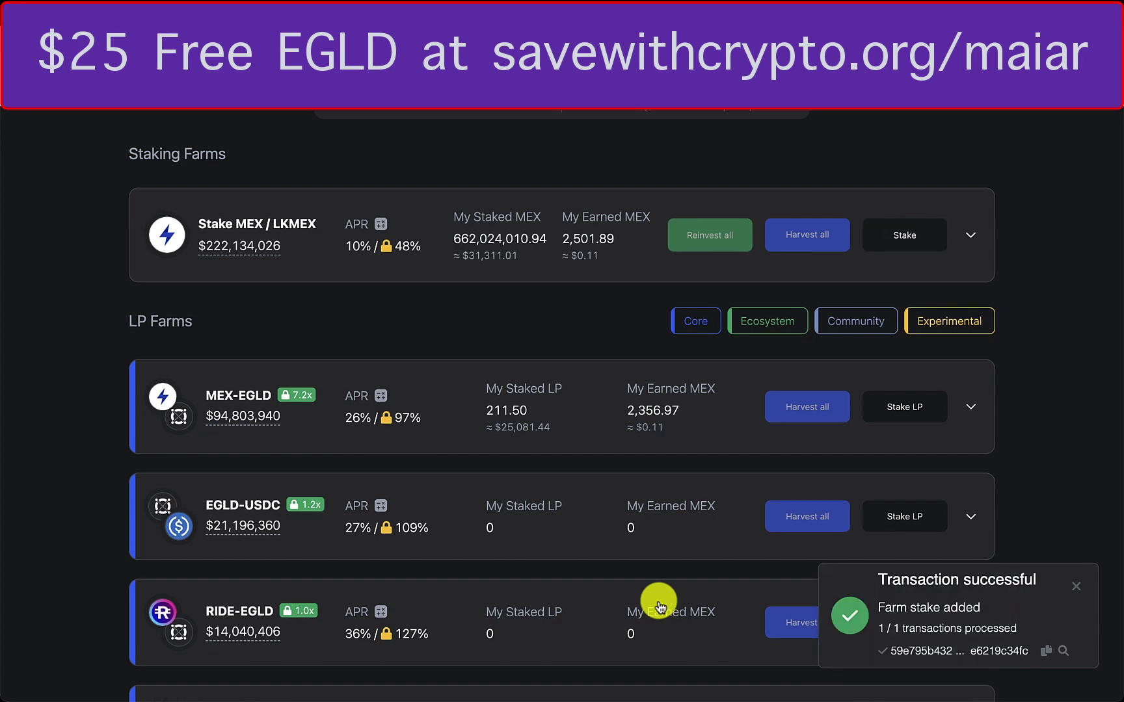
Go to the Metastaking farms and review the token balances in the account details
left_click(555, 138)
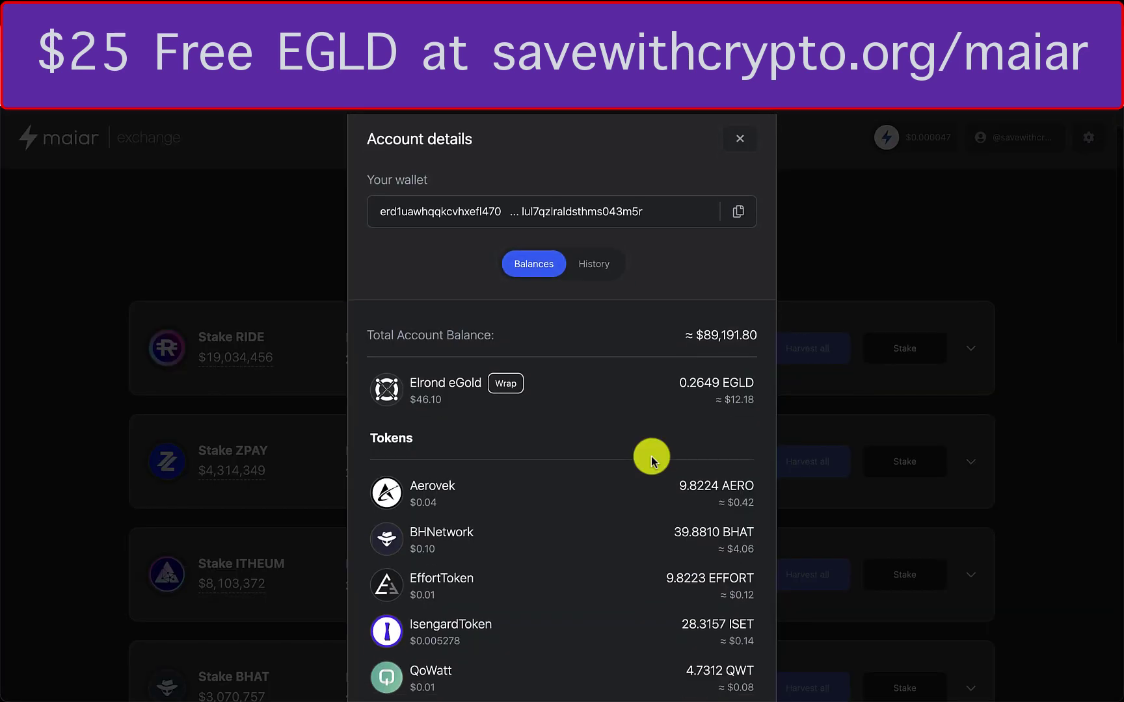
scroll(650, 455, "down", 2)
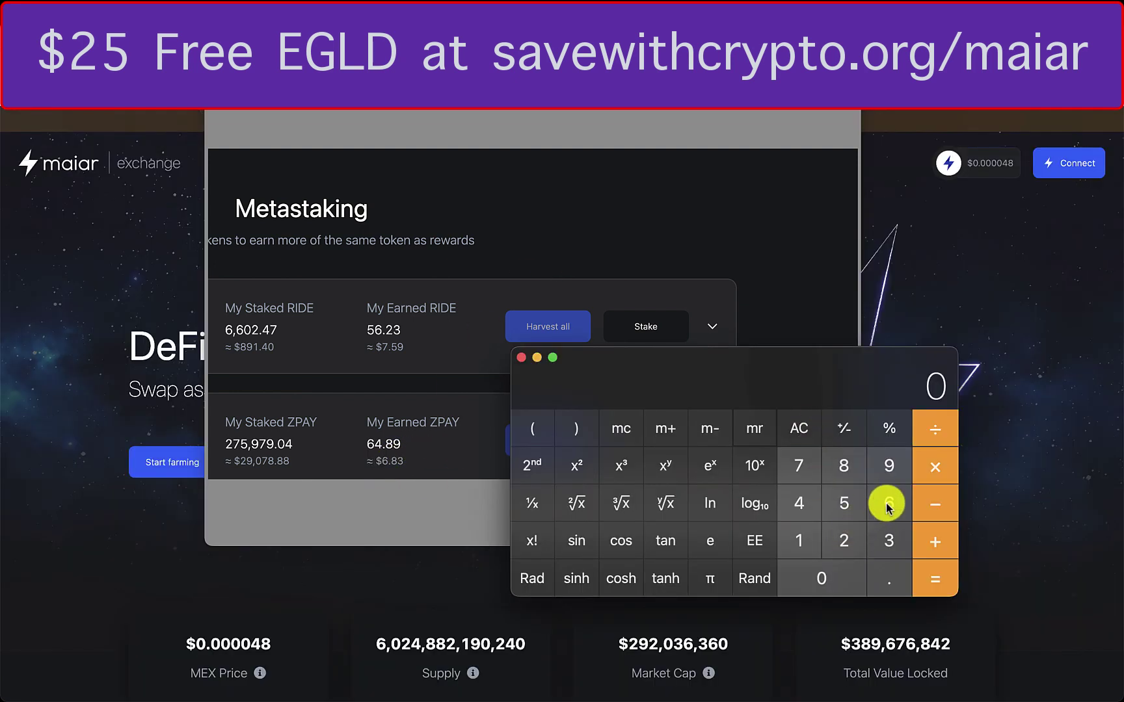
Calculate the daily ZPAY reward by multiplying the earned 64.89 by 24 and dividing by 18 in the calculator
left_click(889, 506)
left_click(799, 504)
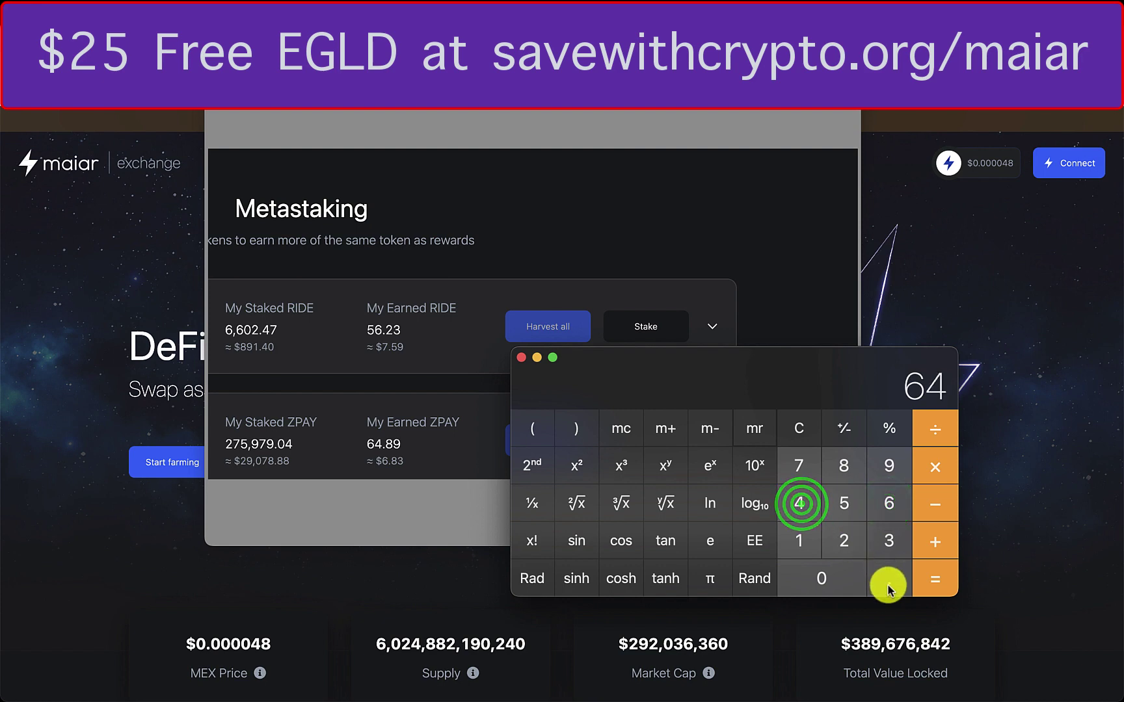
left_click(888, 582)
left_click(843, 466)
left_click(875, 469)
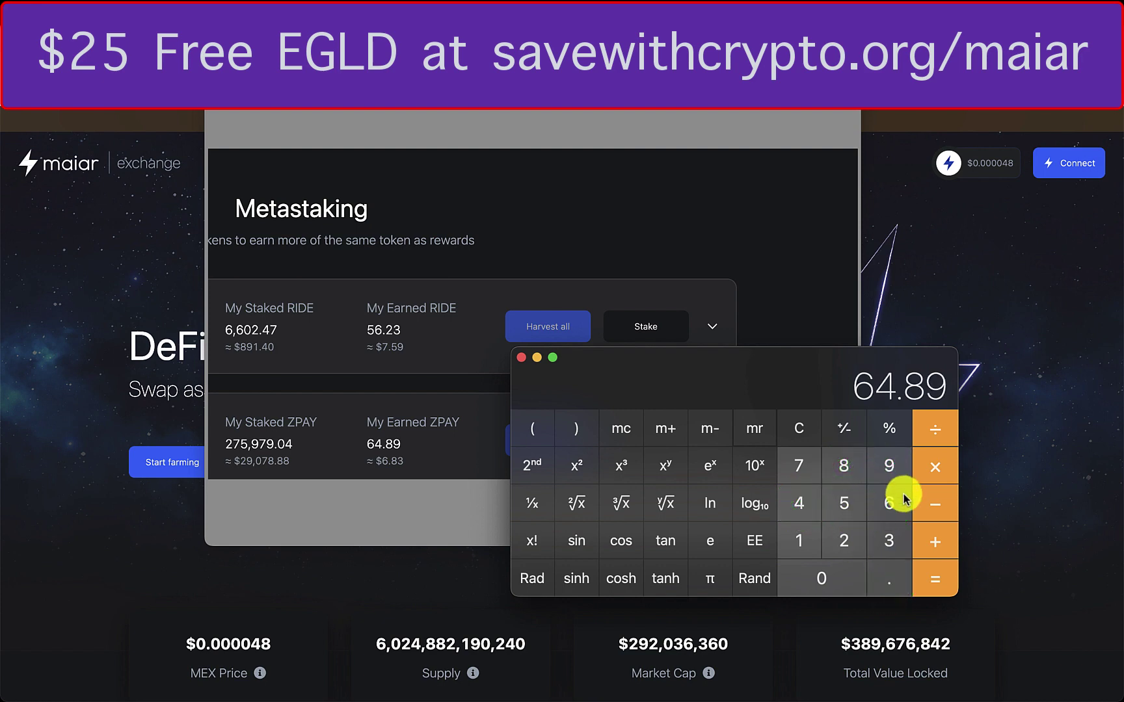
left_click(934, 467)
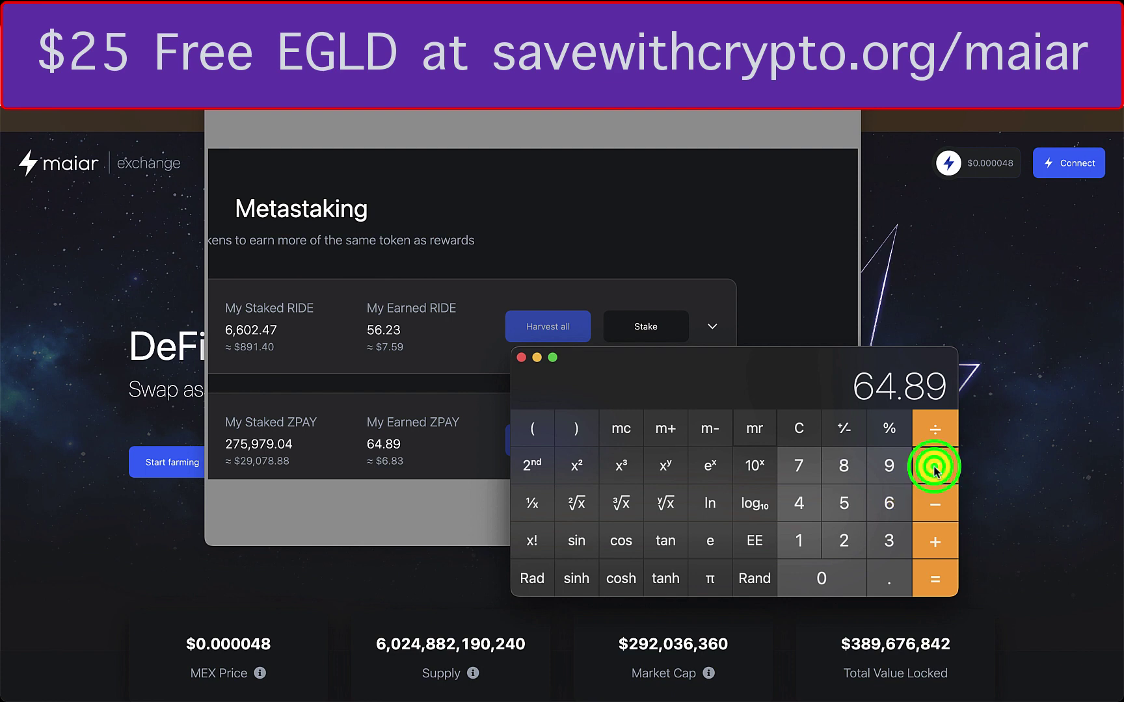
left_click(845, 543)
left_click(802, 506)
left_click(932, 582)
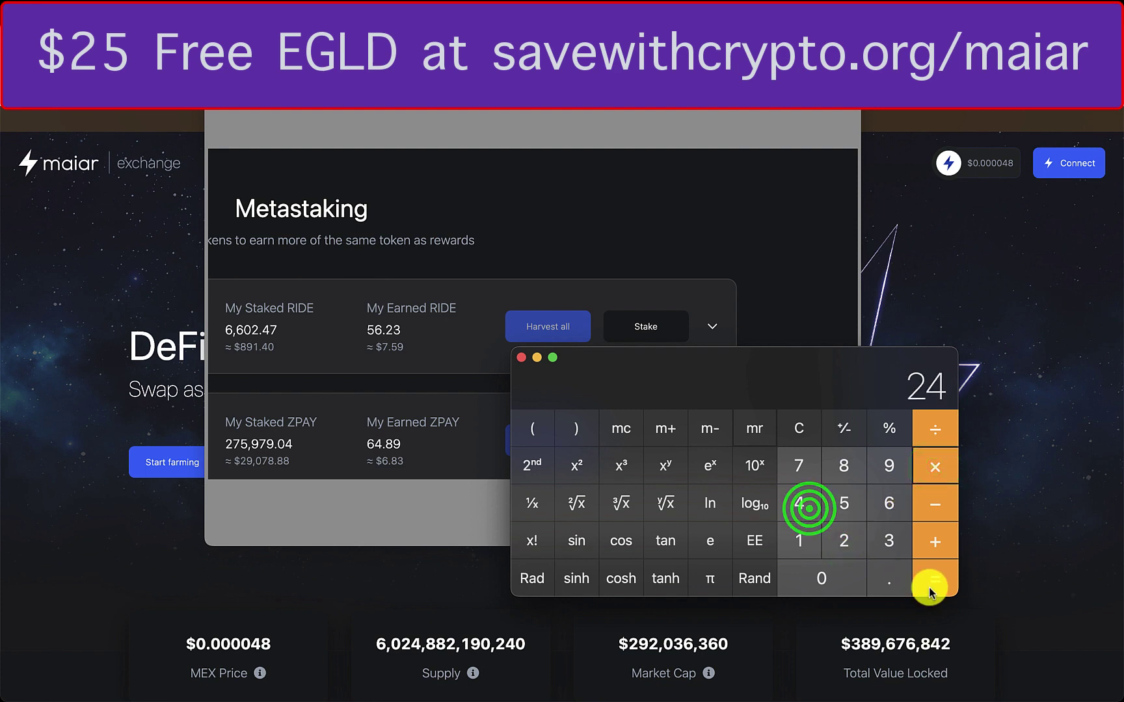
left_click(934, 431)
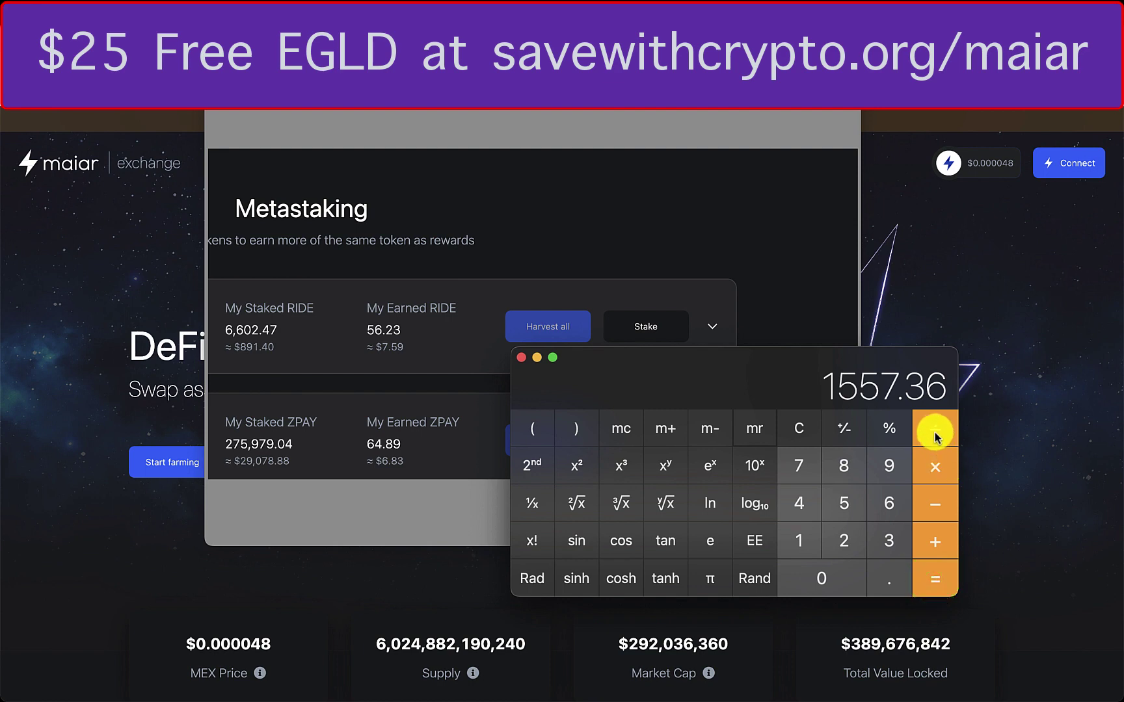
left_click(798, 537)
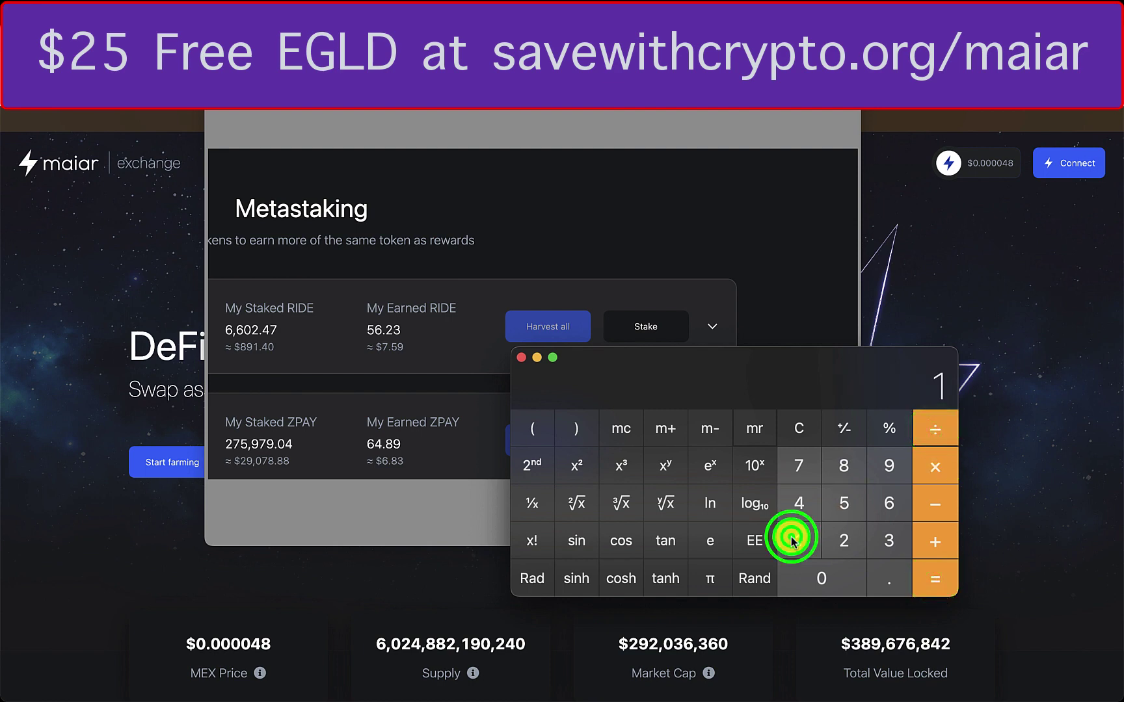
left_click(843, 468)
left_click(935, 589)
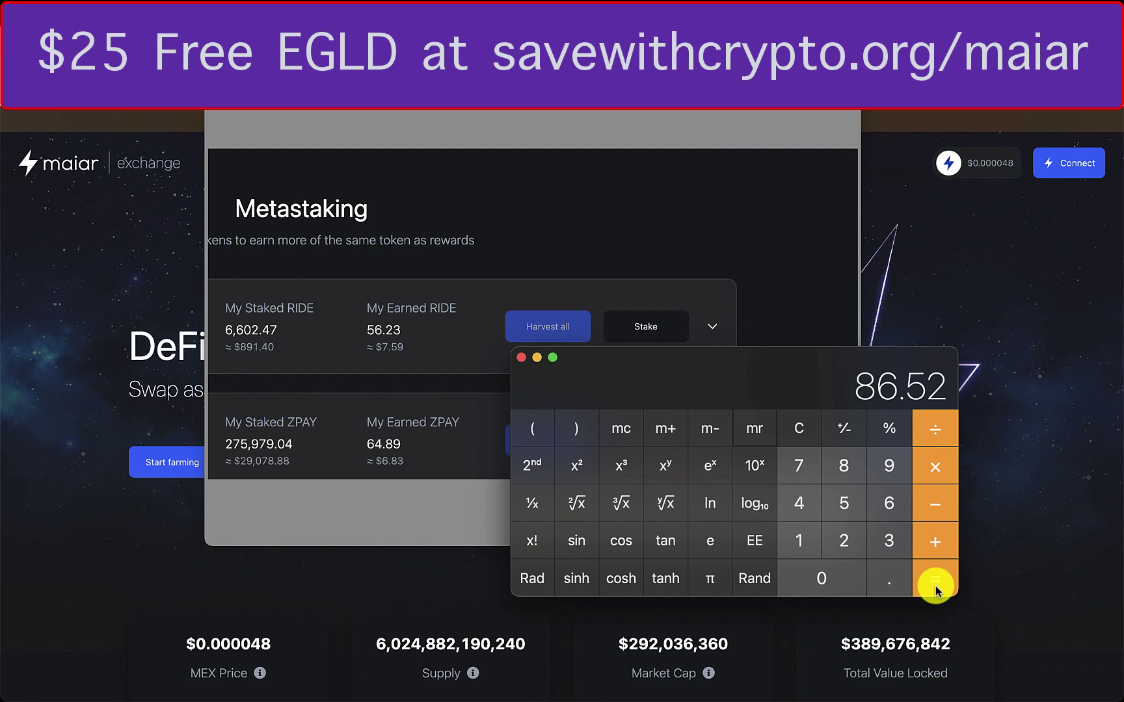
Calculate the yearly ZPAY reward by multiplying 86.52 by 365
left_click(843, 507)
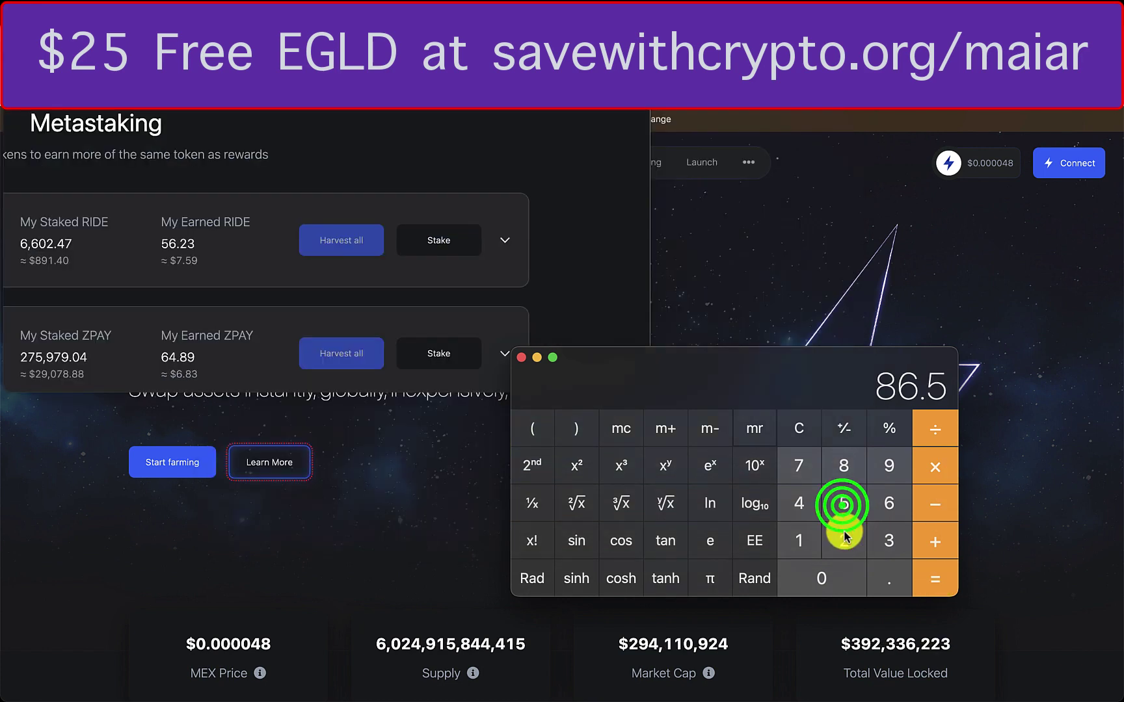
left_click(843, 536)
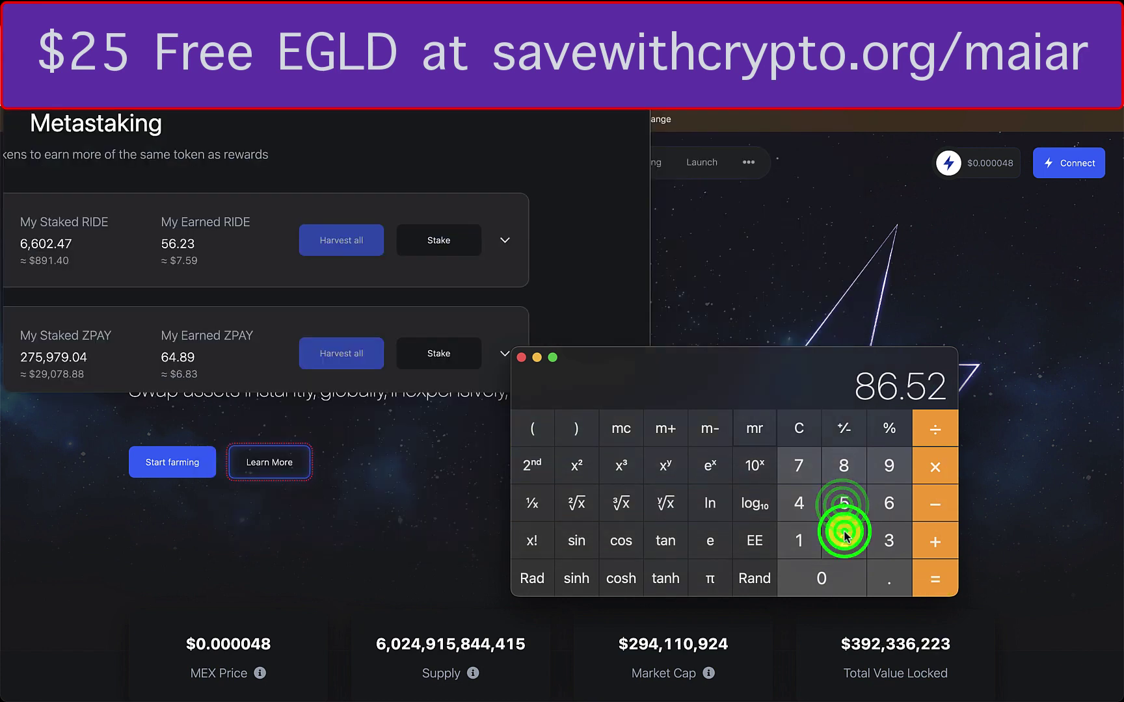
left_click(935, 463)
left_click(888, 545)
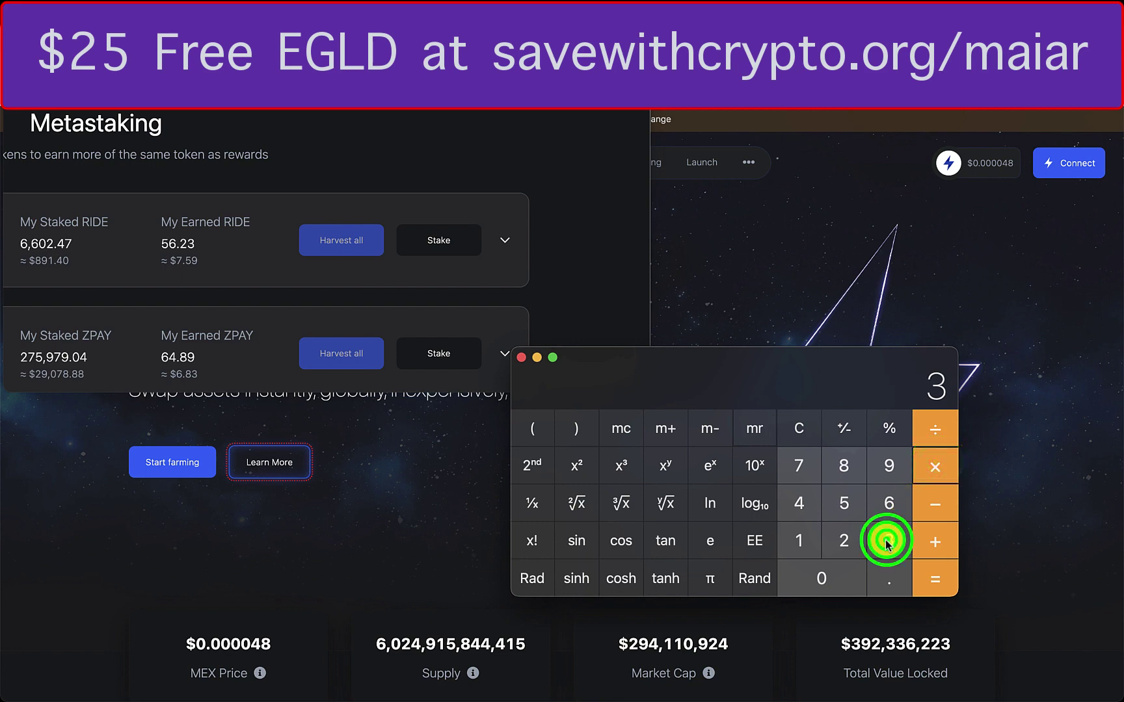
left_click(883, 504)
left_click(844, 506)
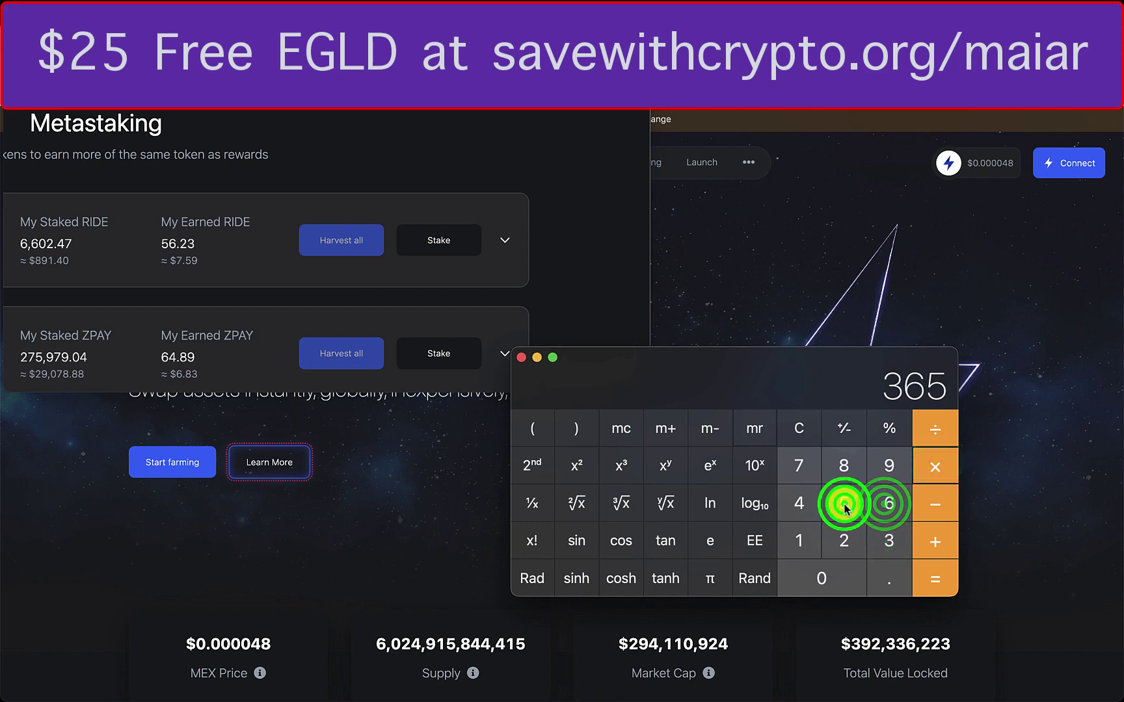
left_click(934, 580)
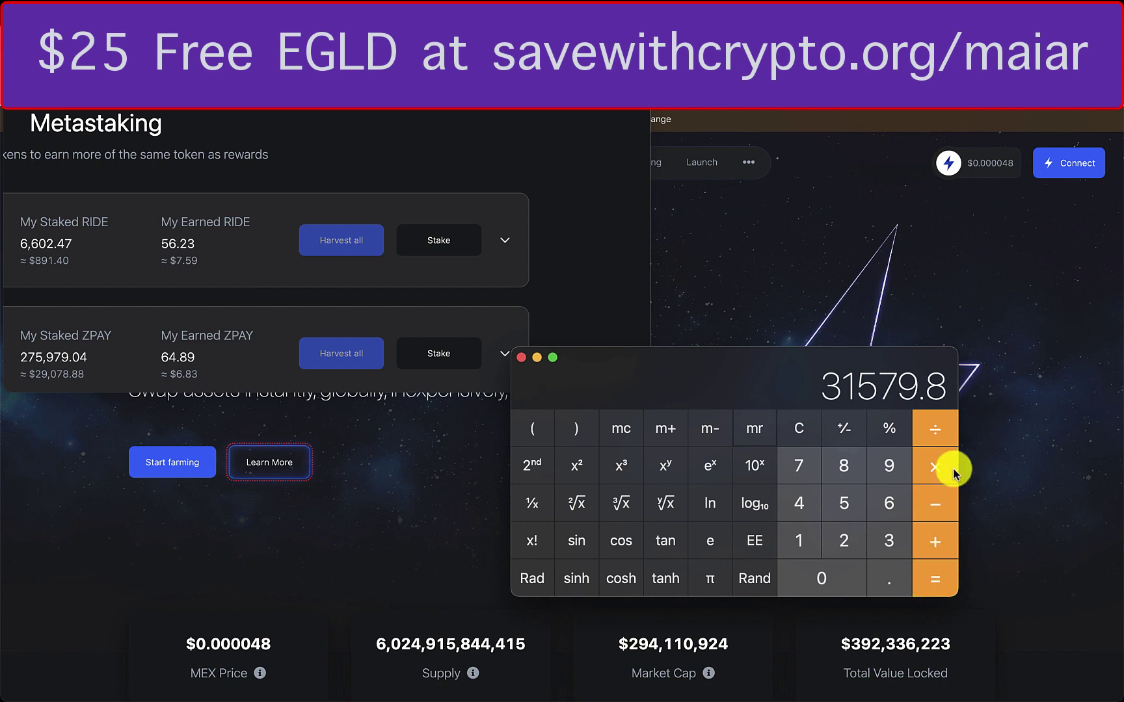
Divide the yearly ZPAY reward by the staked 275979.04 and multiply the ratio to express it as a percentage
left_click(933, 430)
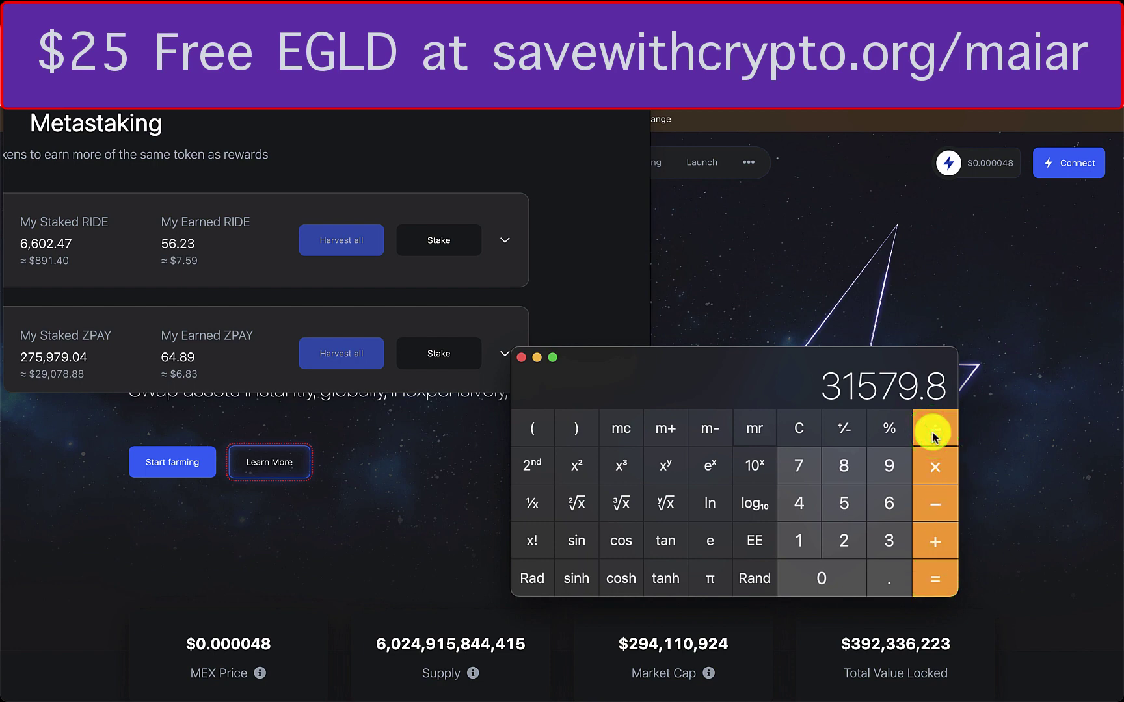
left_click(843, 540)
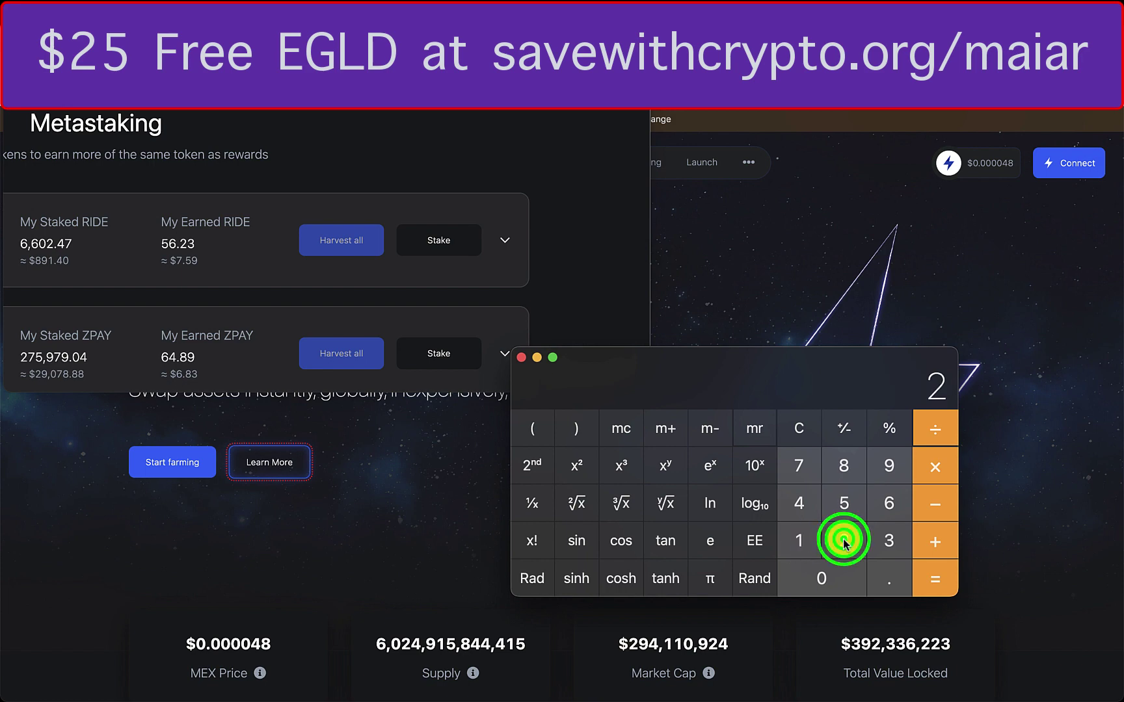
left_click(801, 468)
left_click(840, 501)
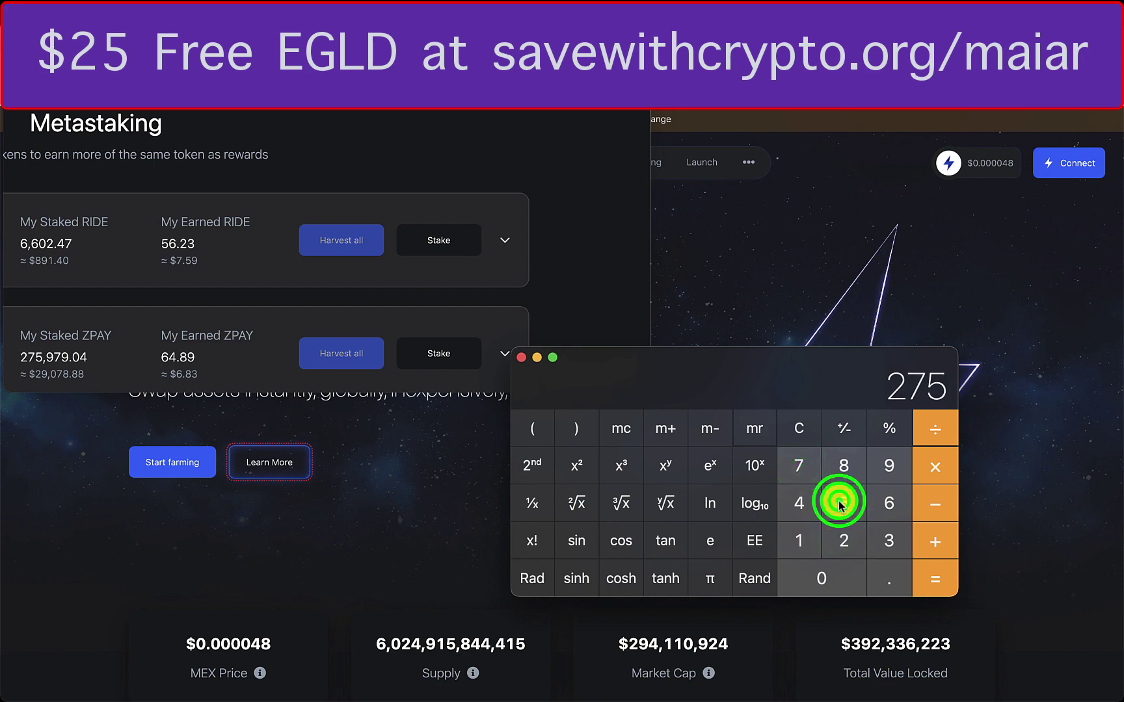
left_click(889, 466)
left_click(799, 465)
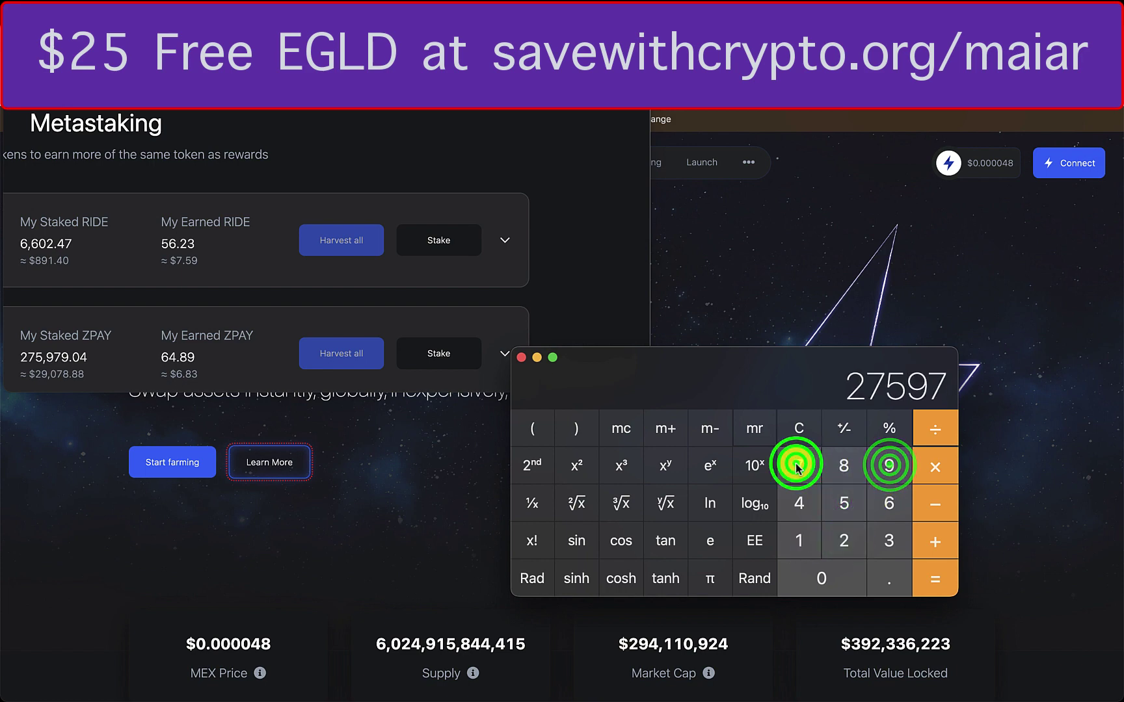
left_click(884, 469)
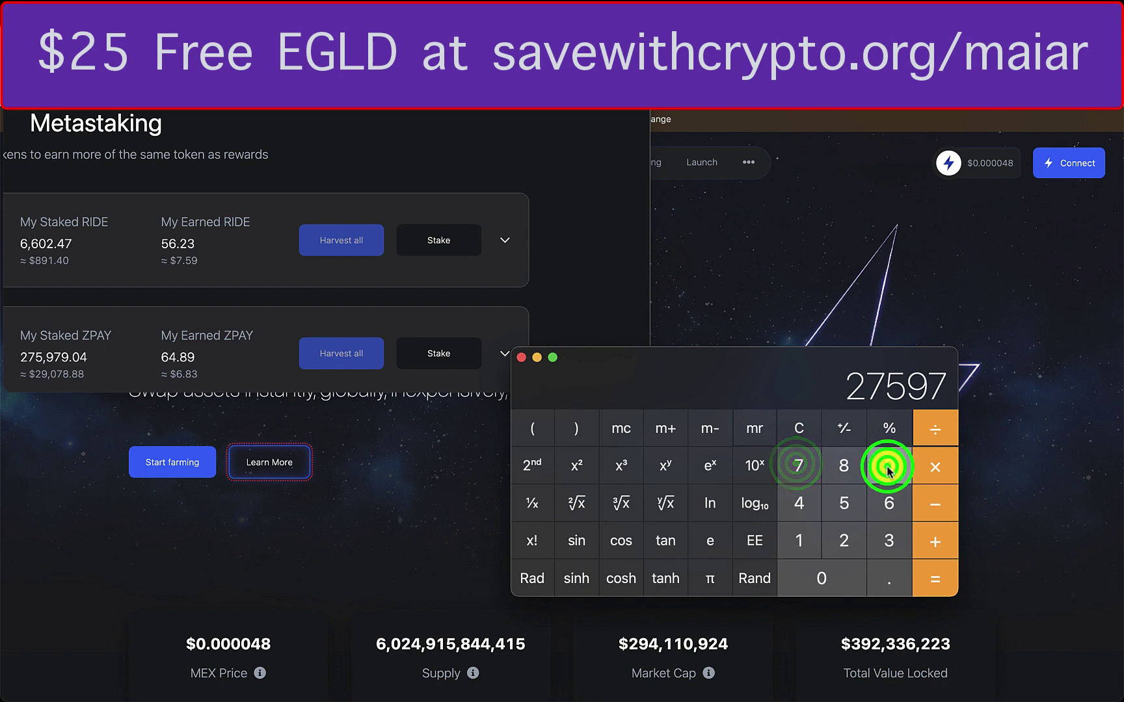
left_click(889, 580)
left_click(826, 577)
left_click(799, 504)
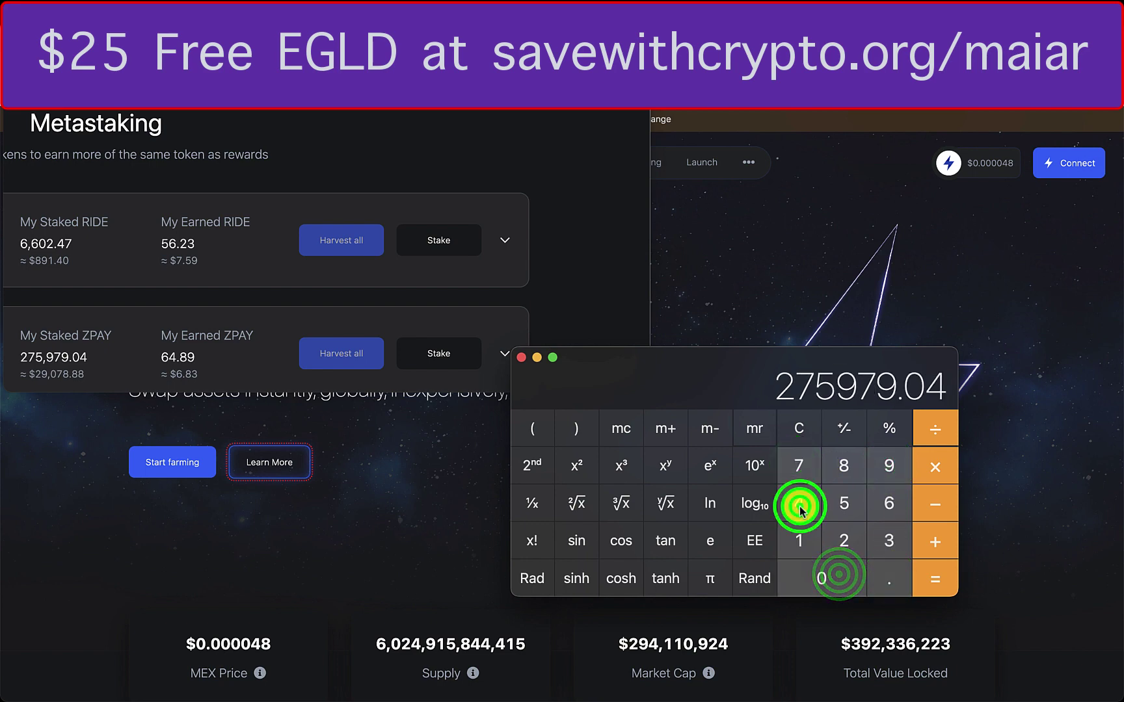
left_click(935, 576)
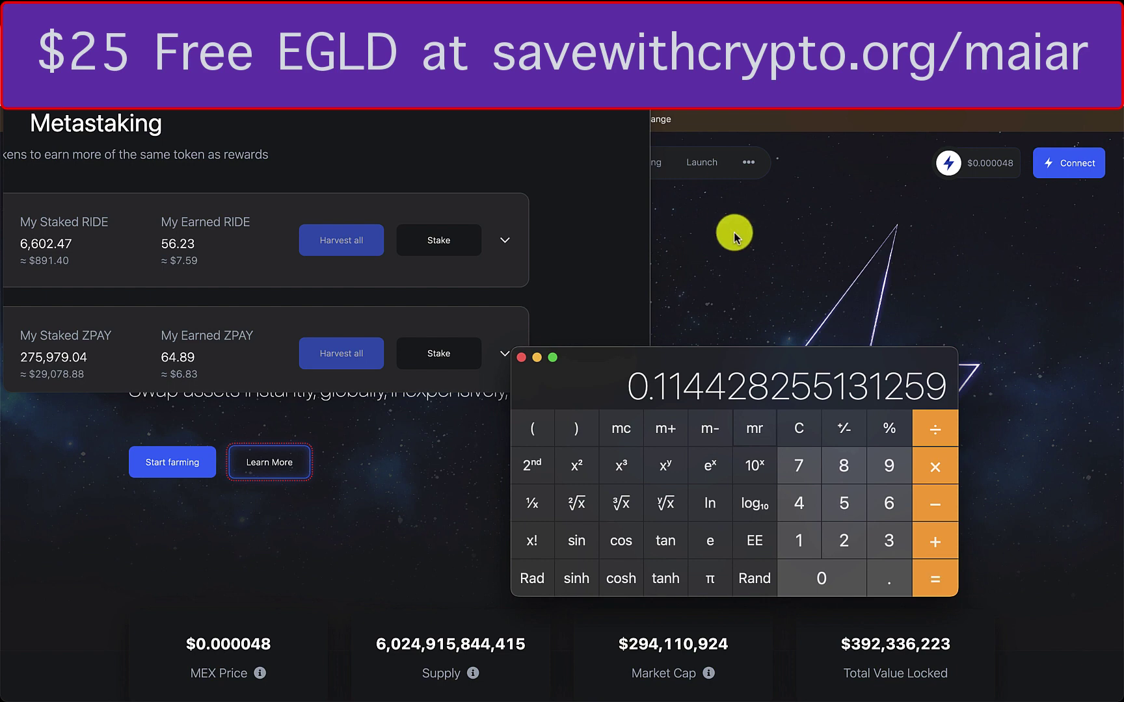
left_click(936, 467)
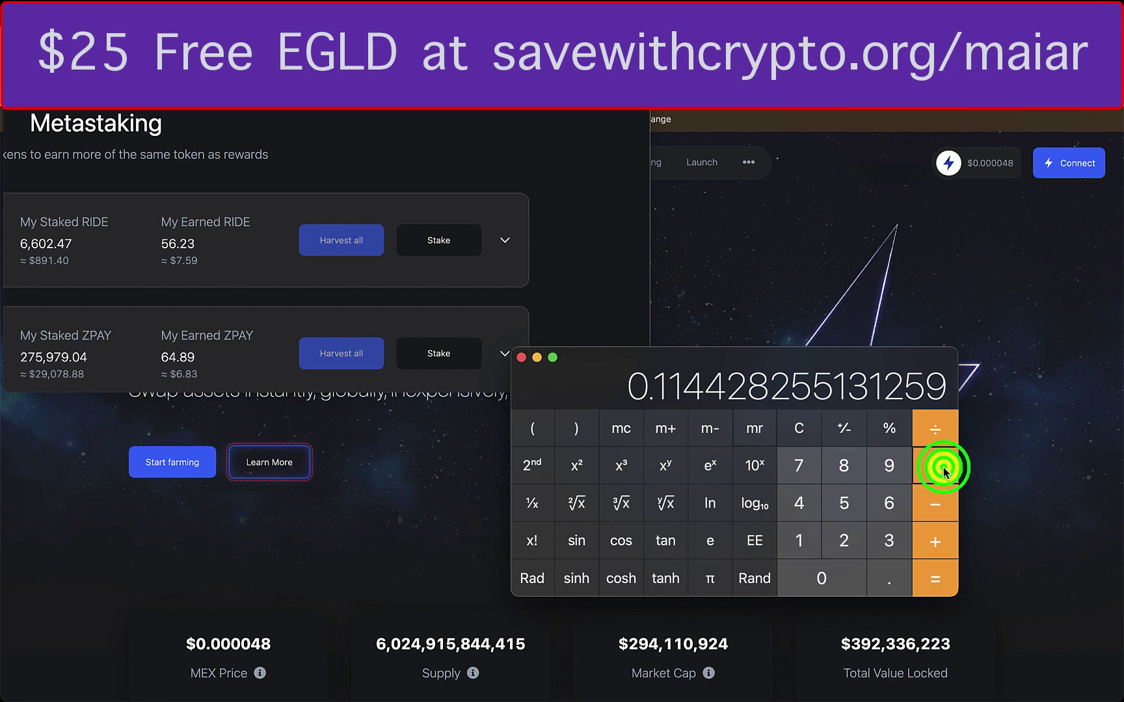
left_click(792, 540)
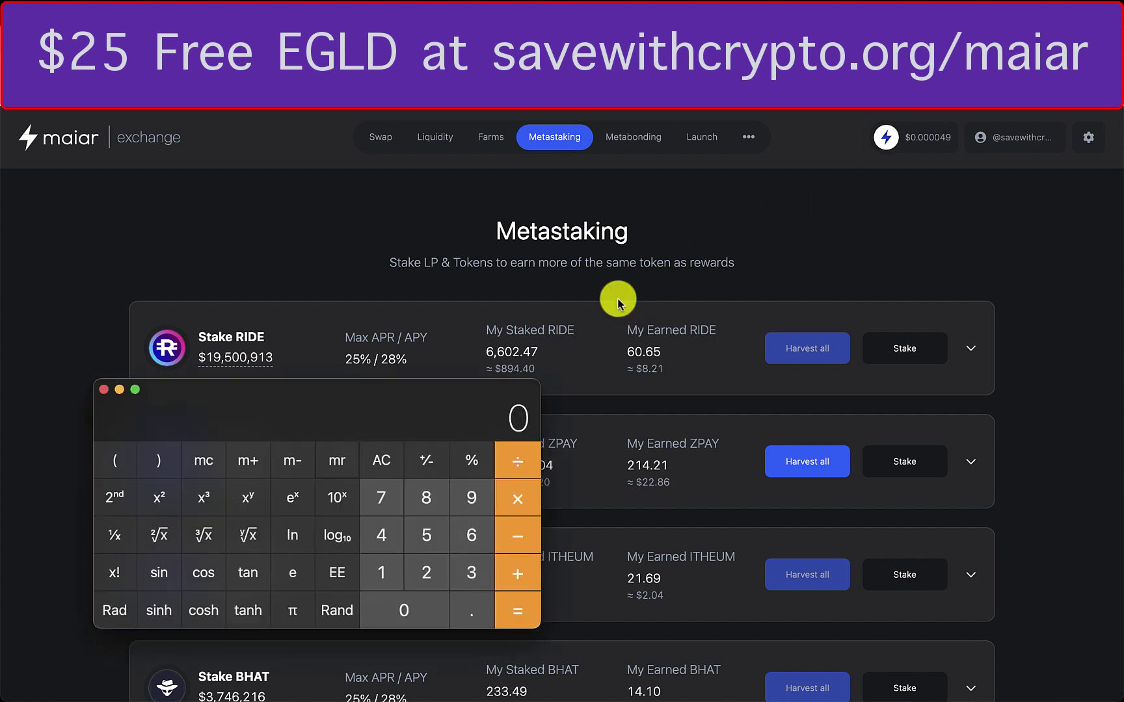
Recalculate the daily ZPAY reward by dividing the earned 214.21 by 56 and multiplying by 24
left_click(428, 576)
left_click(382, 572)
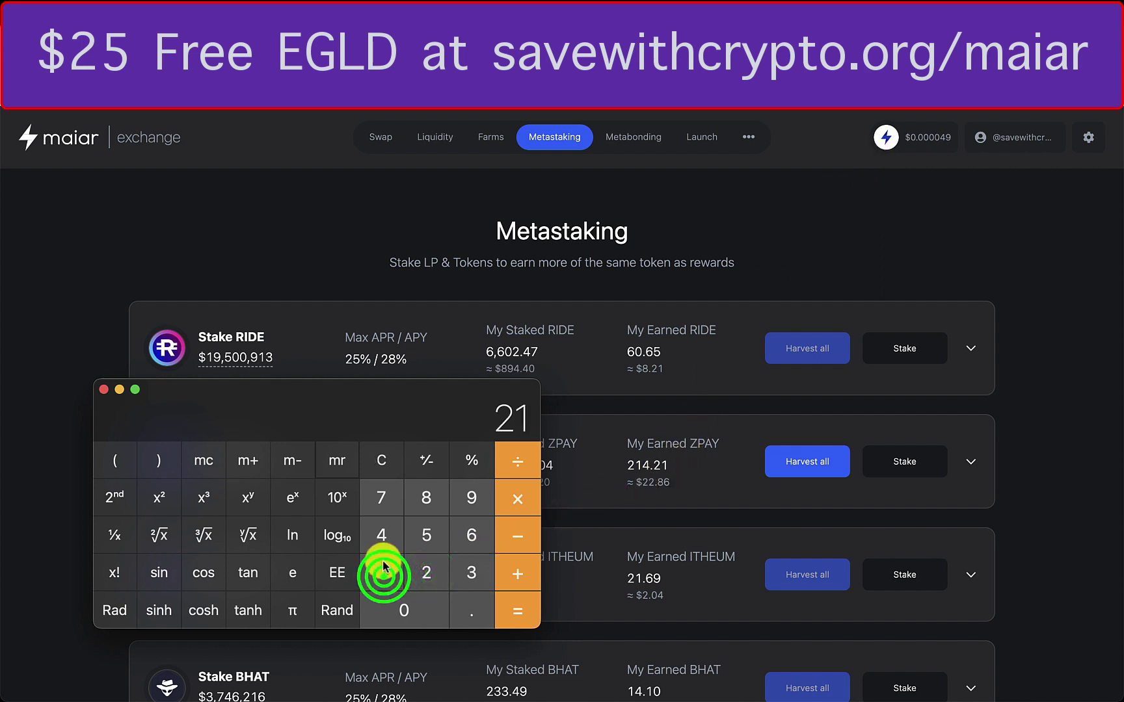
left_click(381, 544)
left_click(465, 604)
left_click(417, 571)
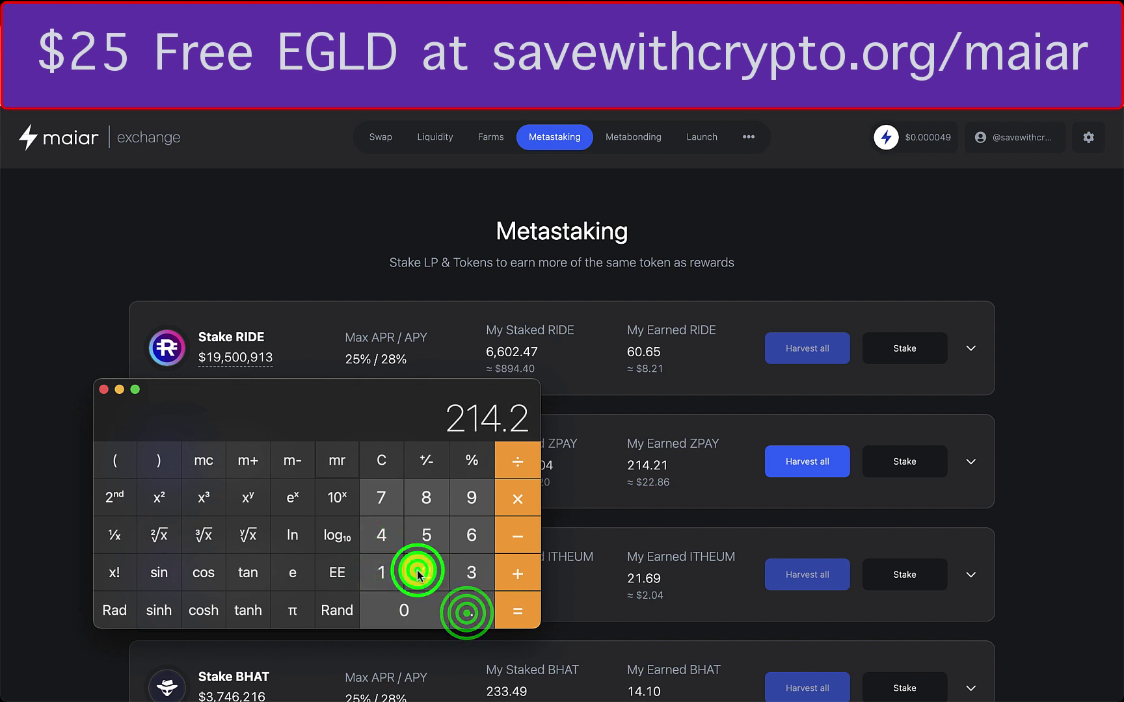
left_click(387, 571)
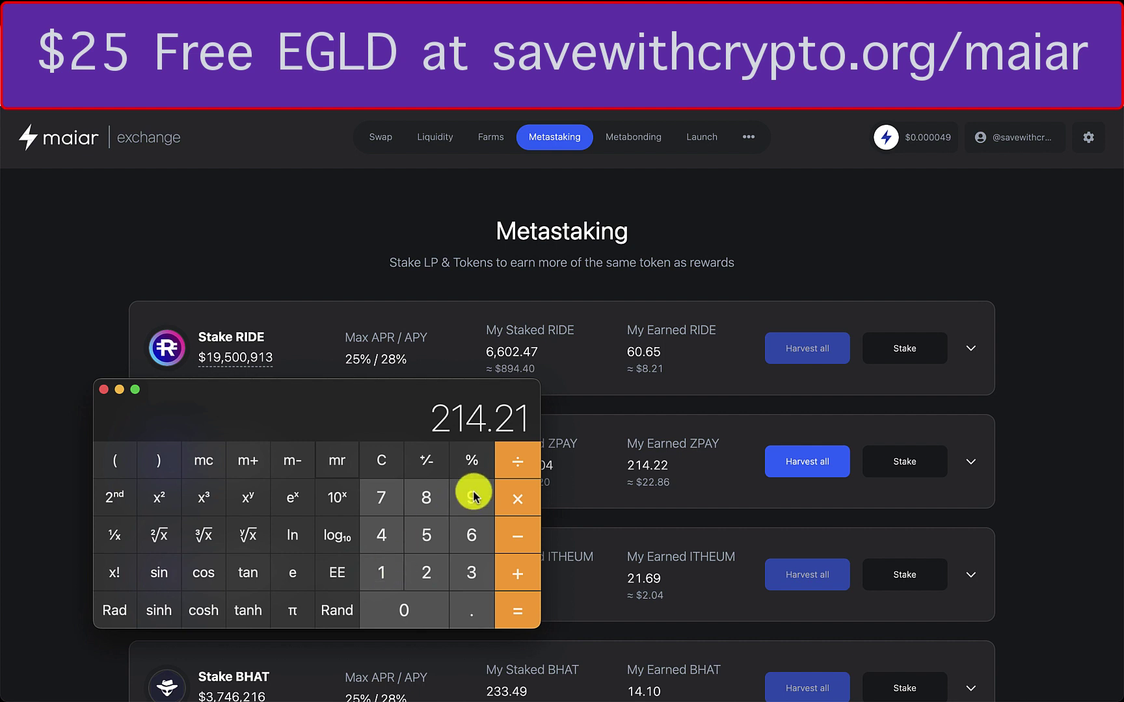
left_click(517, 464)
left_click(434, 535)
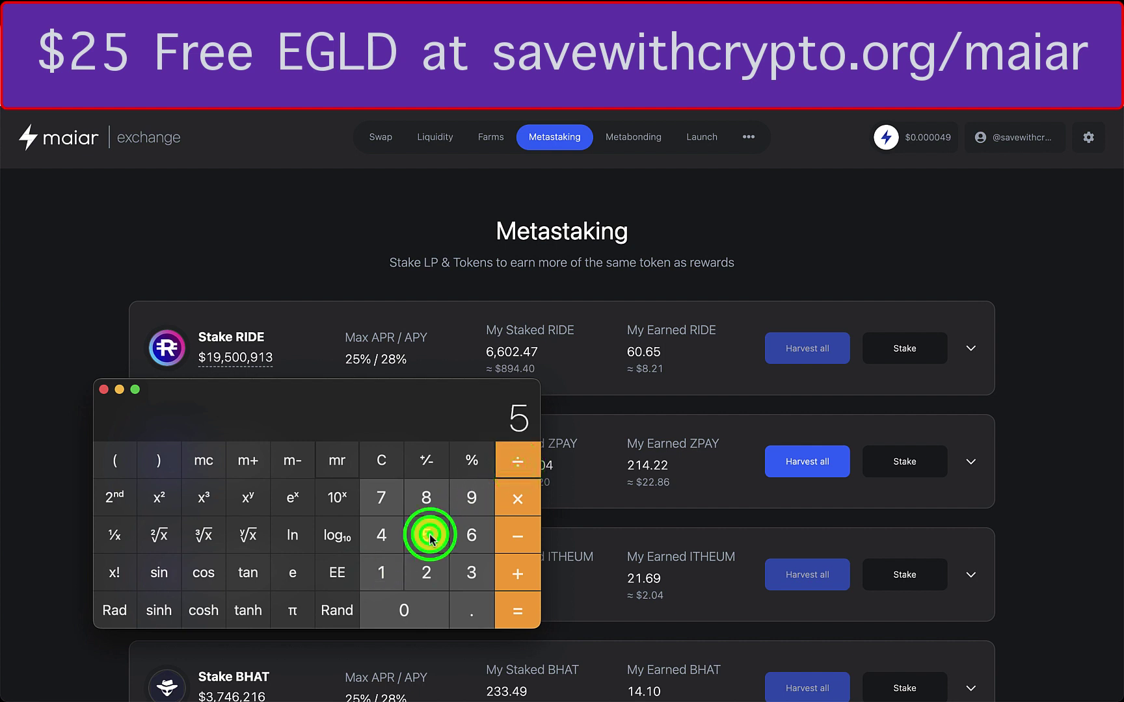
left_click(474, 535)
left_click(515, 613)
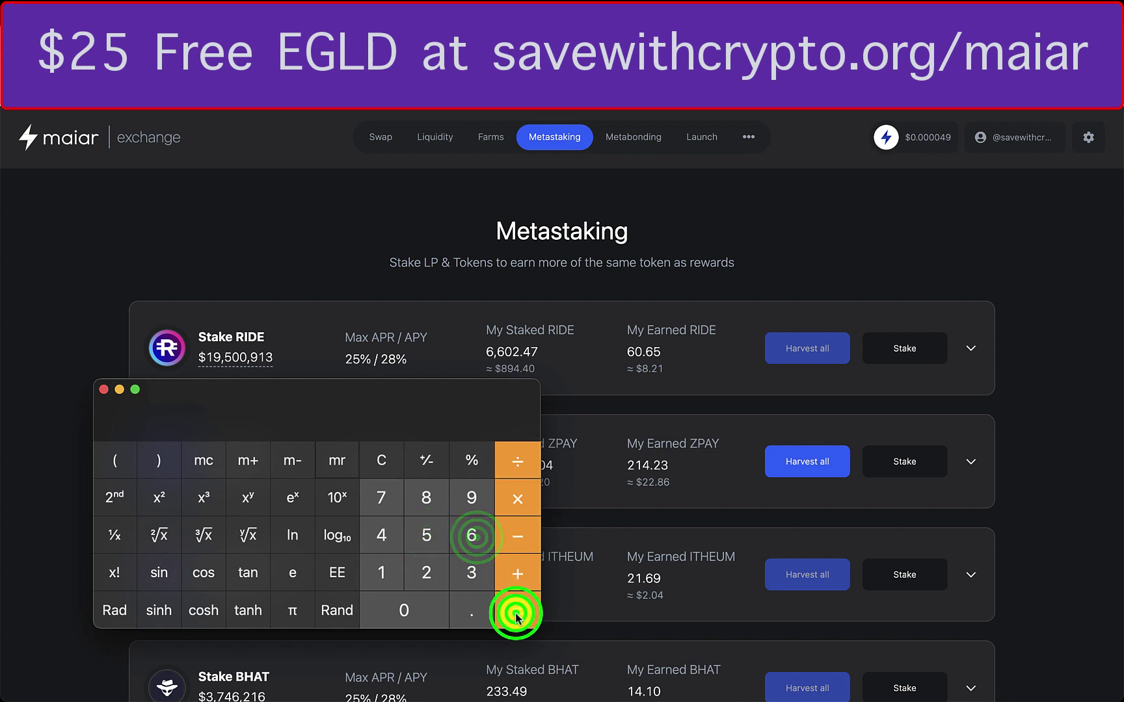
type("24")
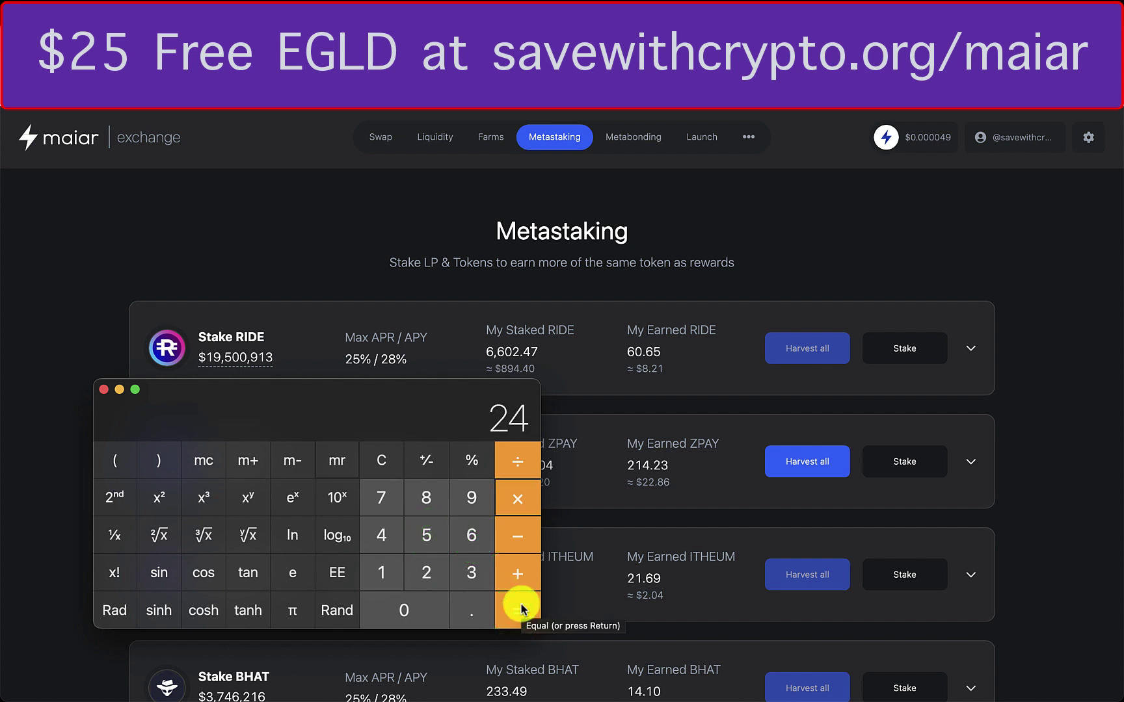
left_click(520, 609)
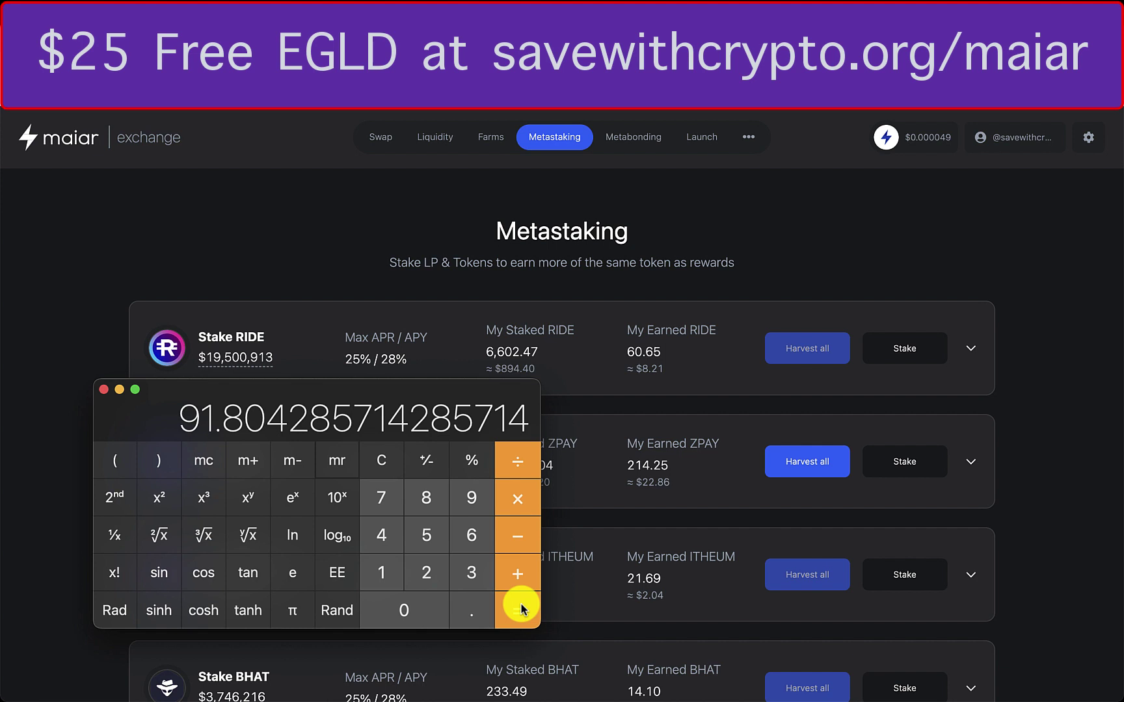
Calculate the yearly ZPAY reward by multiplying the recalculated daily reward by 365
left_click(517, 501)
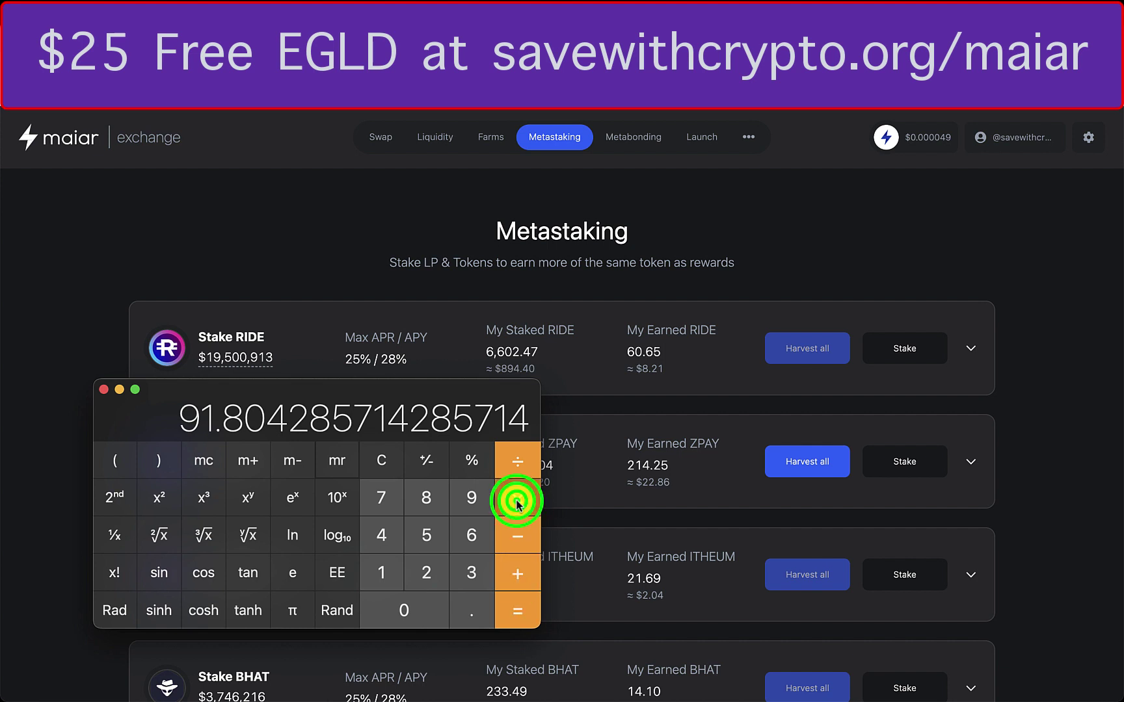
left_click(470, 575)
left_click(517, 611)
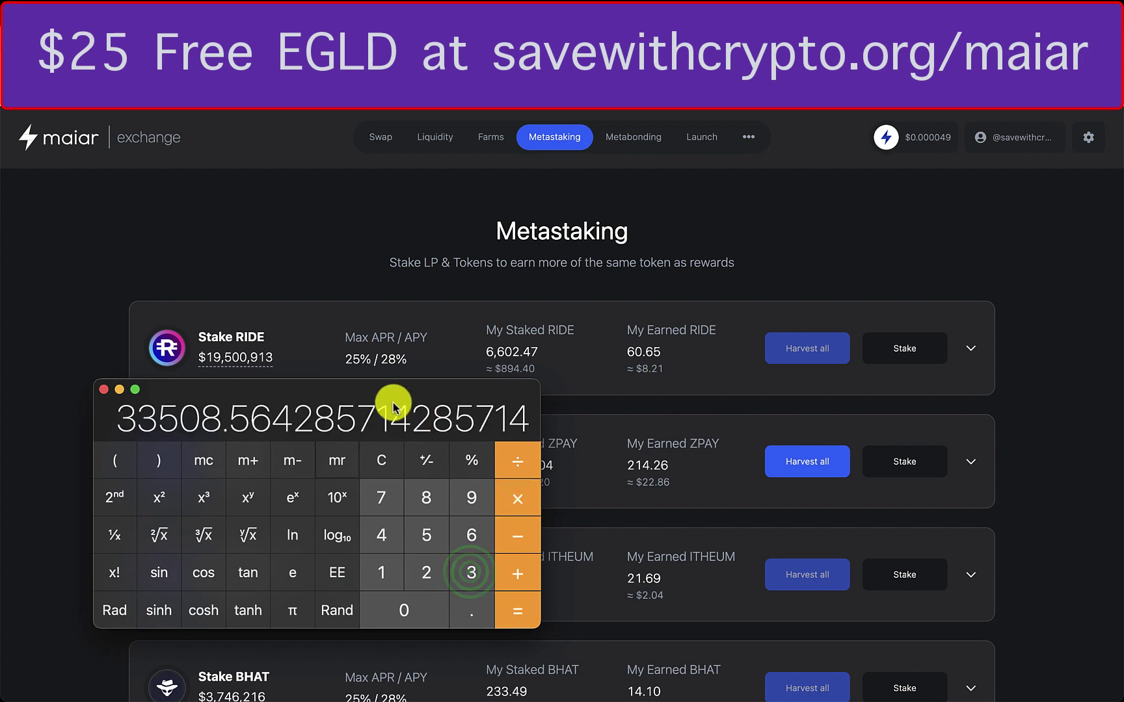
Move the calculator clear of the staked ZPAY amount and divide the yearly reward by 275979.04
left_click(377, 390)
left_click_drag(377, 390, 960, 208)
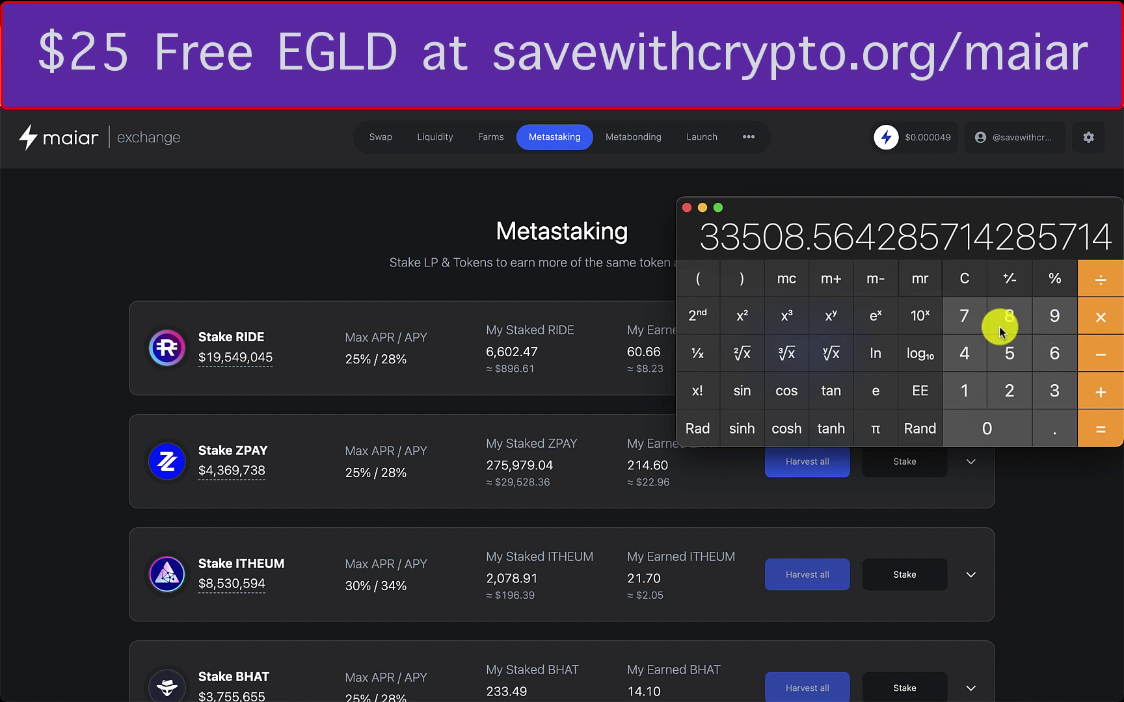
left_click(1098, 286)
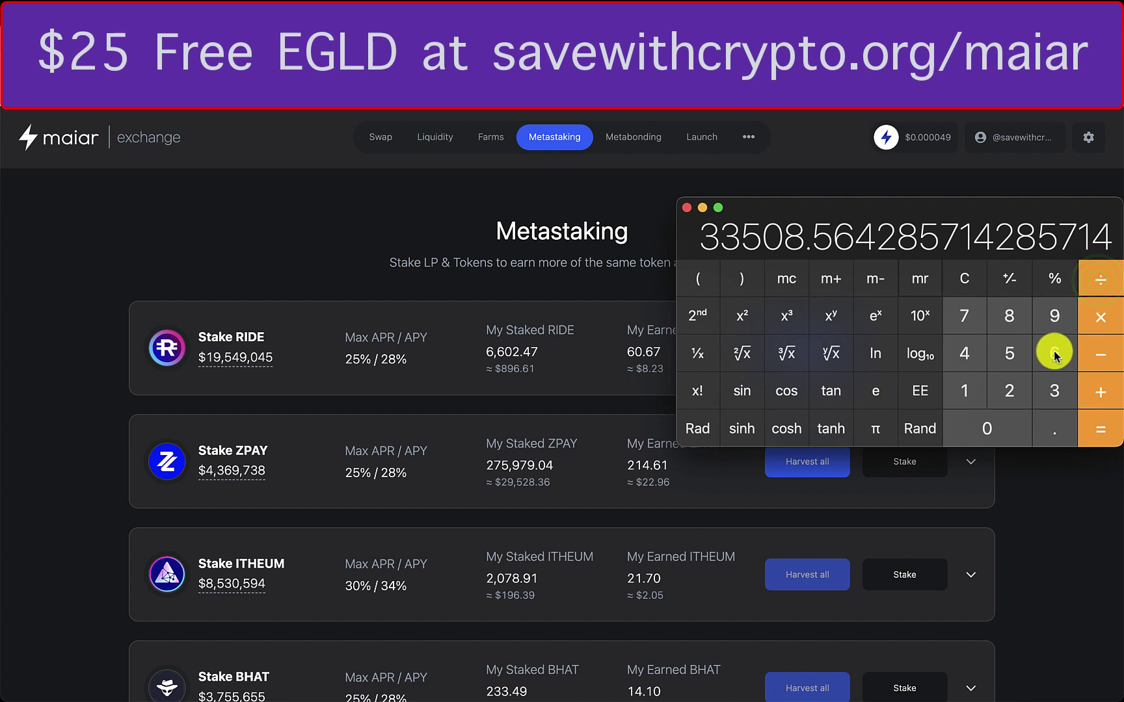
left_click(1012, 389)
left_click(962, 319)
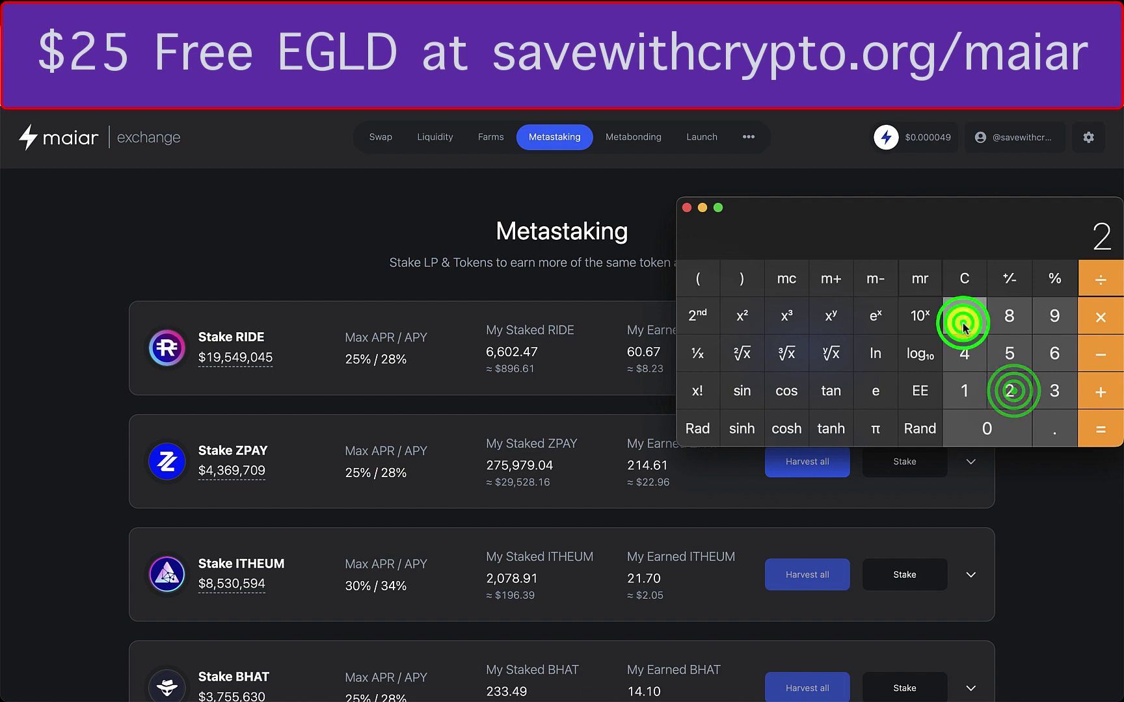
left_click(1008, 351)
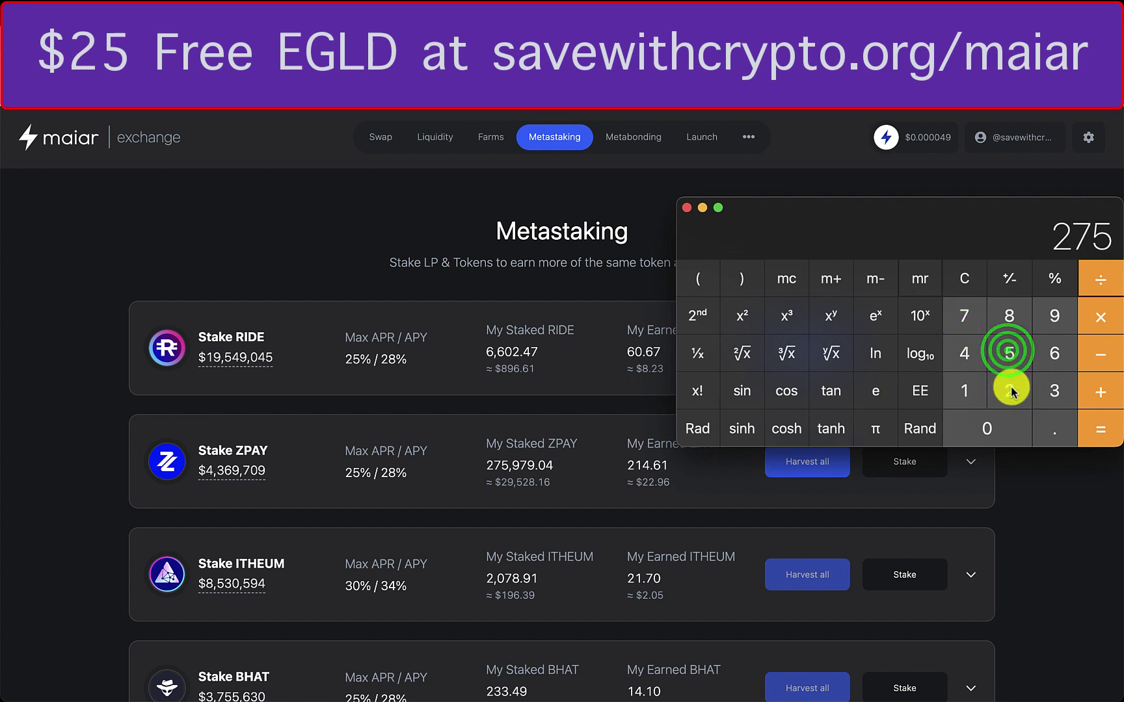
left_click(1042, 325)
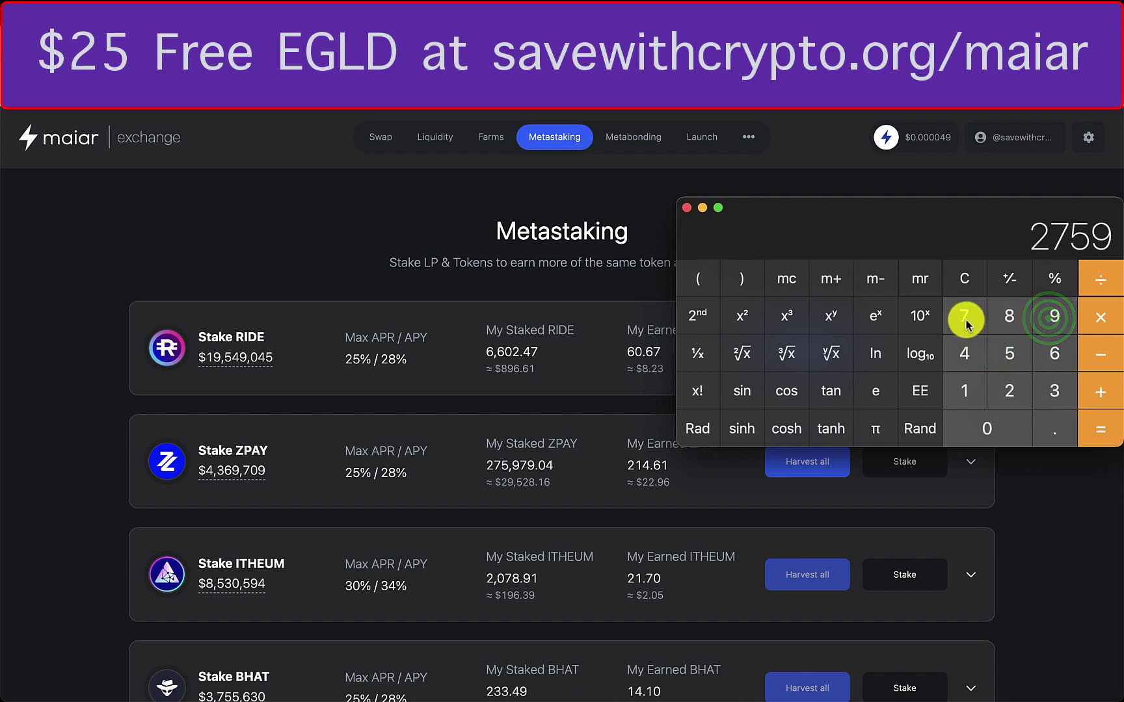
left_click(966, 321)
left_click(1048, 318)
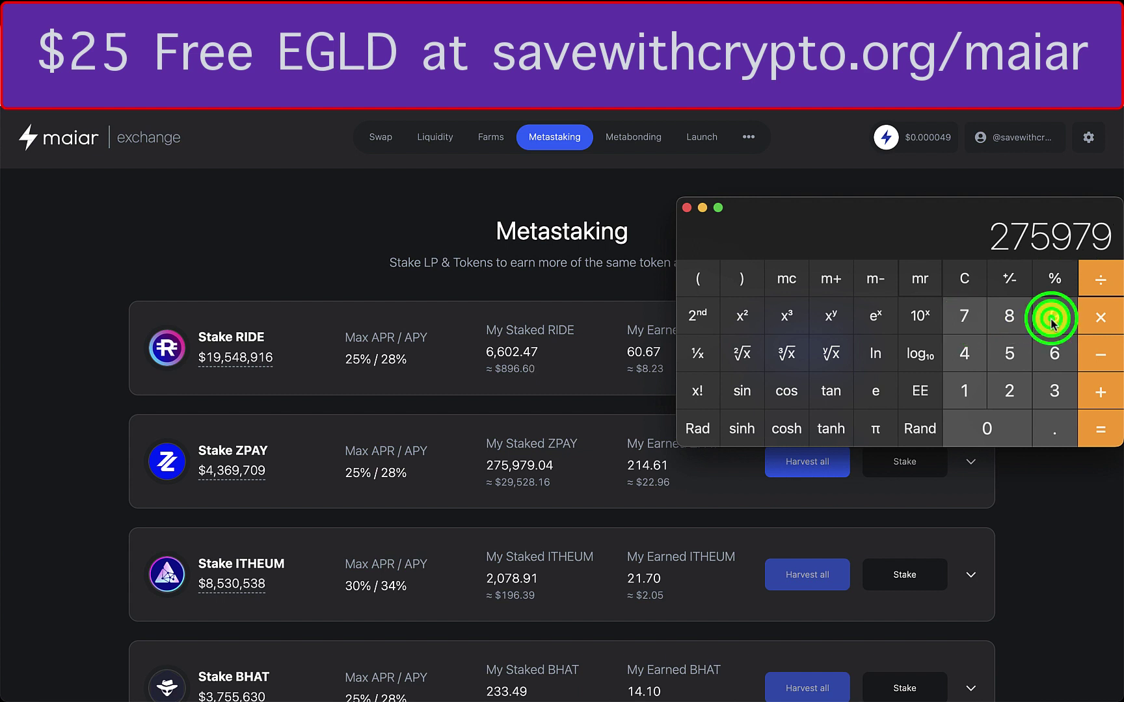
left_click(1048, 428)
left_click(988, 426)
left_click(968, 355)
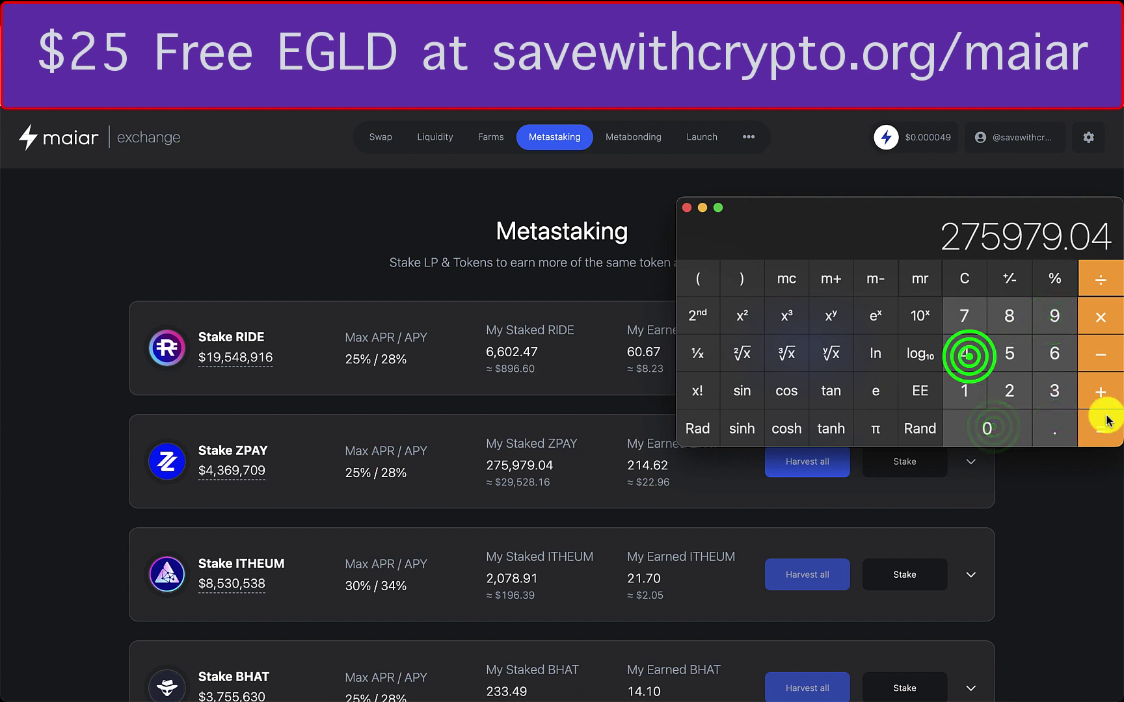
left_click(1106, 431)
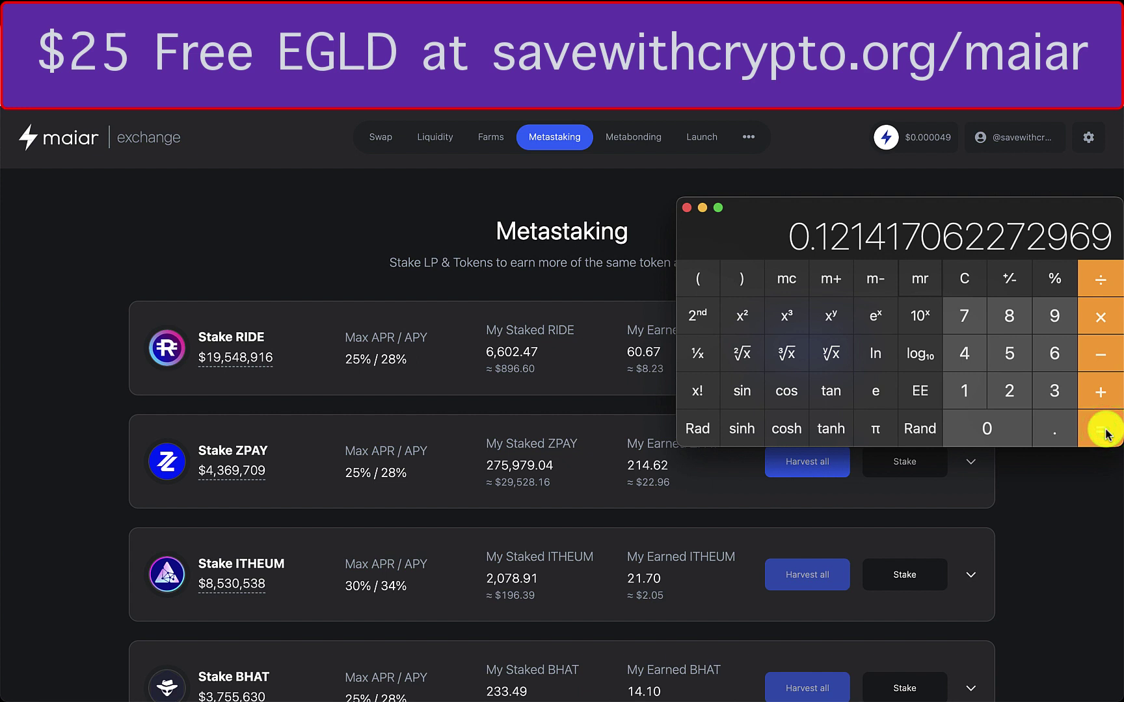
Multiply the reward-to-stake ratio by 100 to express the annual rate as a percentage
left_click(1100, 317)
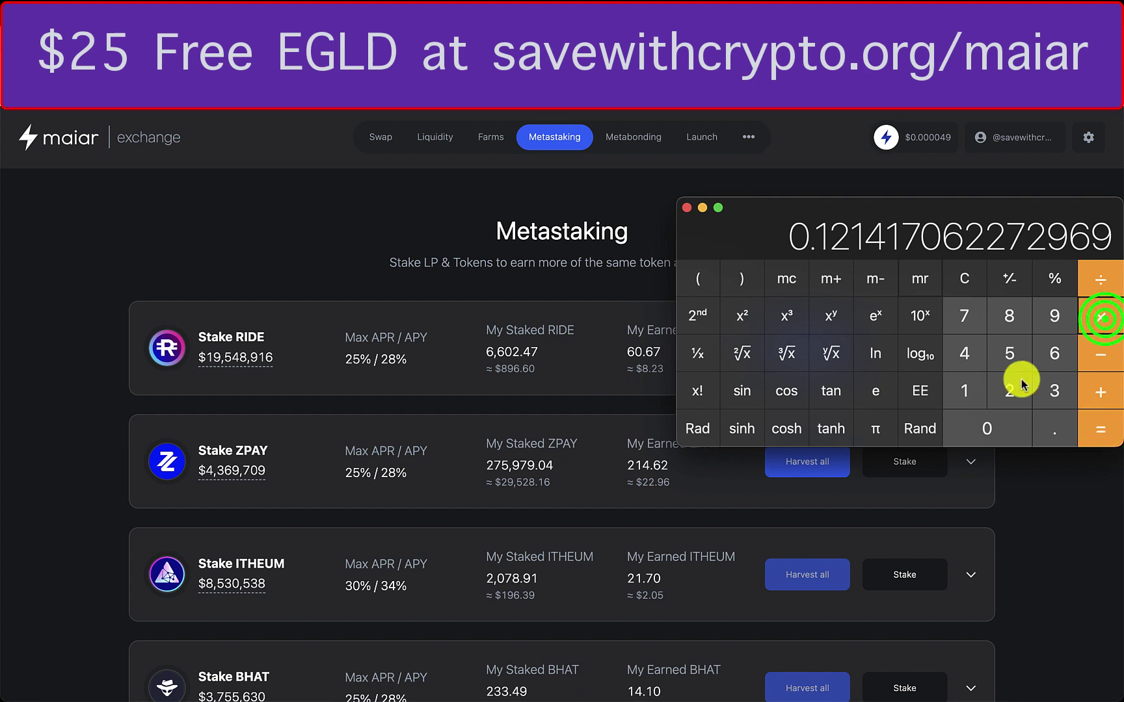
left_click(963, 394)
left_click(978, 428)
left_click(1002, 424)
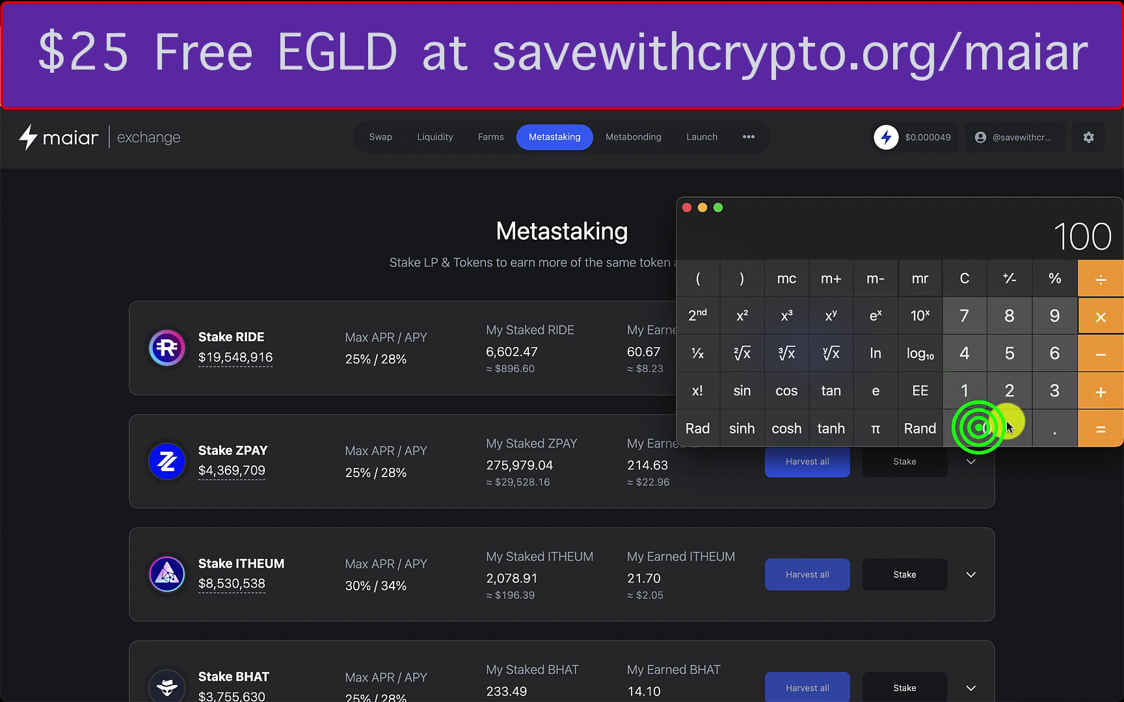
left_click(1102, 427)
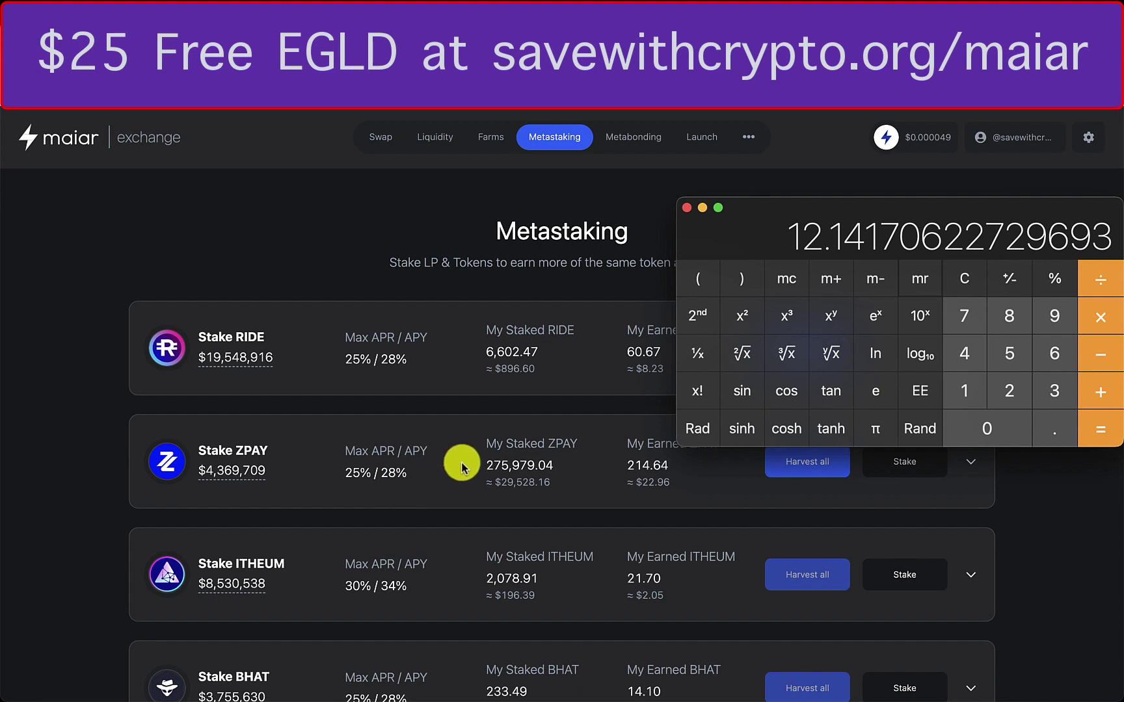
Go to the Farms page and check the APR and APY details of the MEX / LKMEX staking farm
left_click(347, 273)
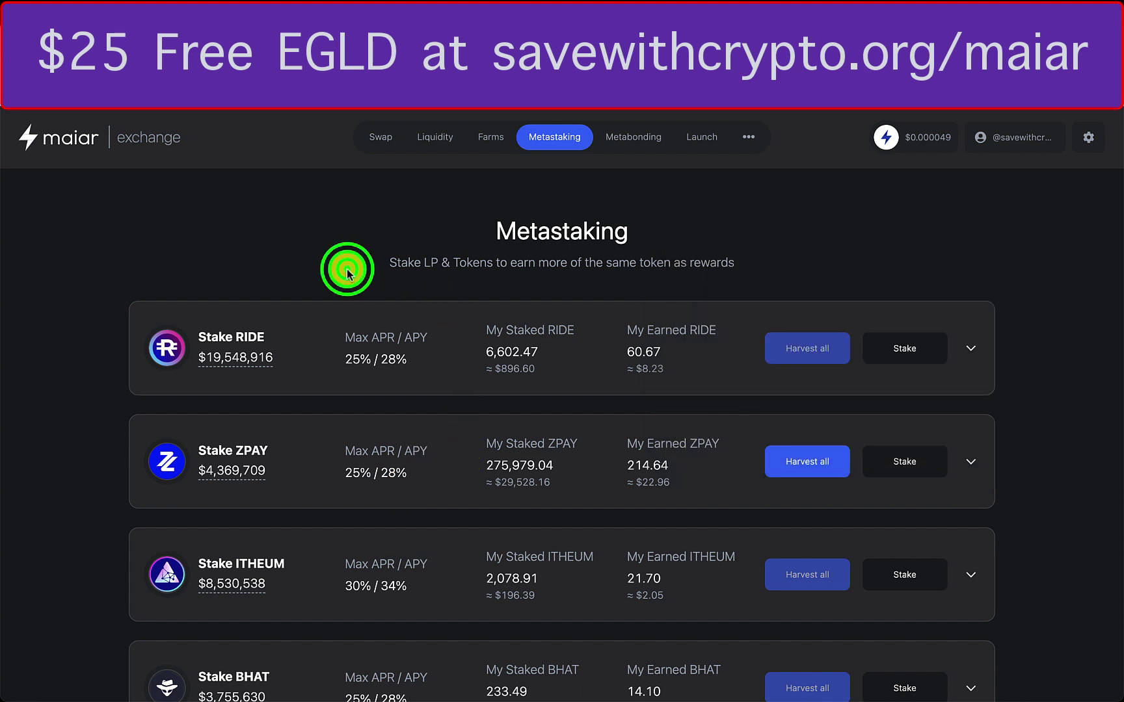
left_click(491, 139)
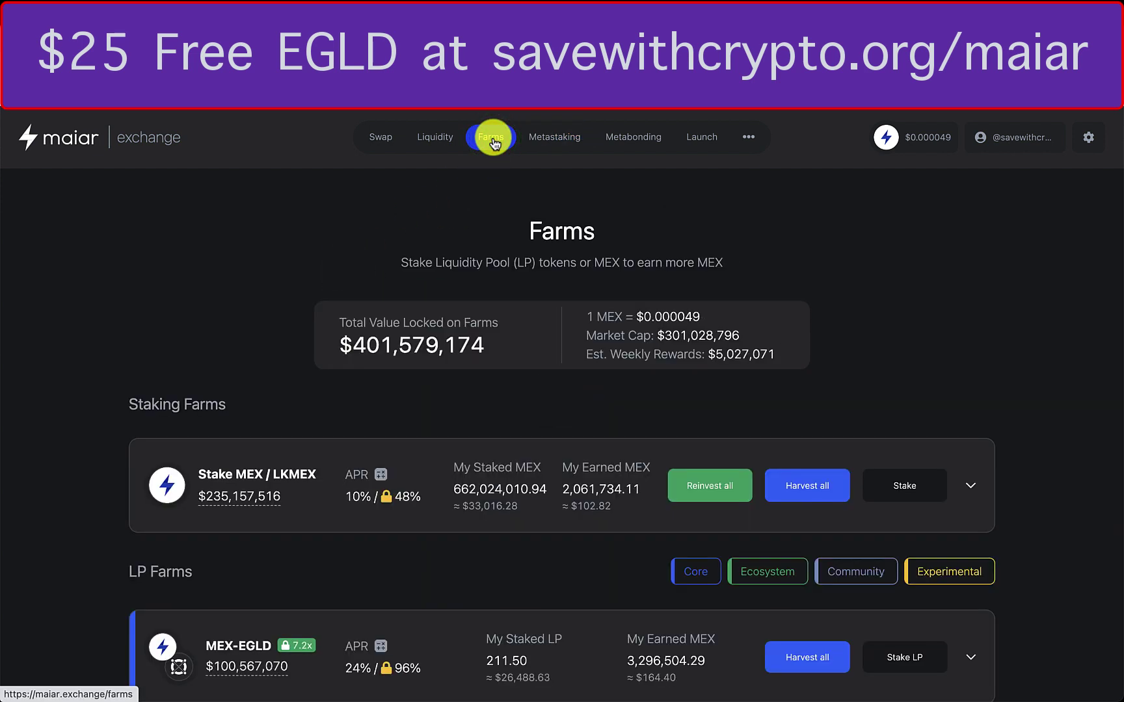
scroll(557, 677, "down", 3)
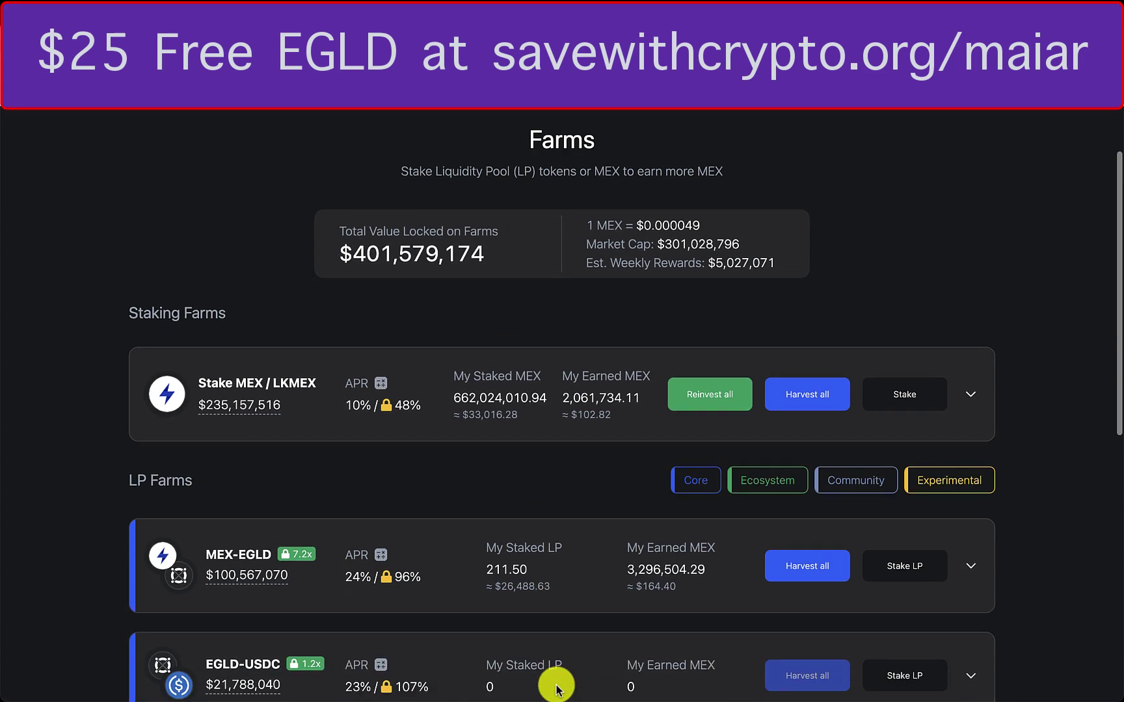
scroll(501, 489, "down", 2)
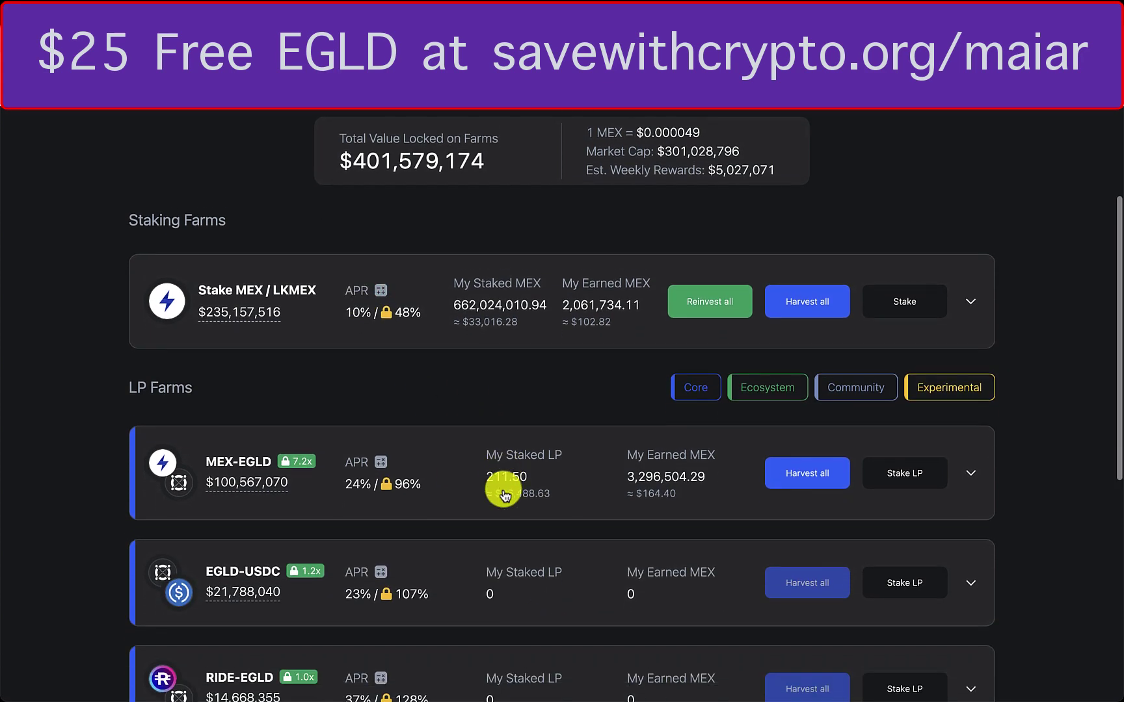
left_click(384, 259)
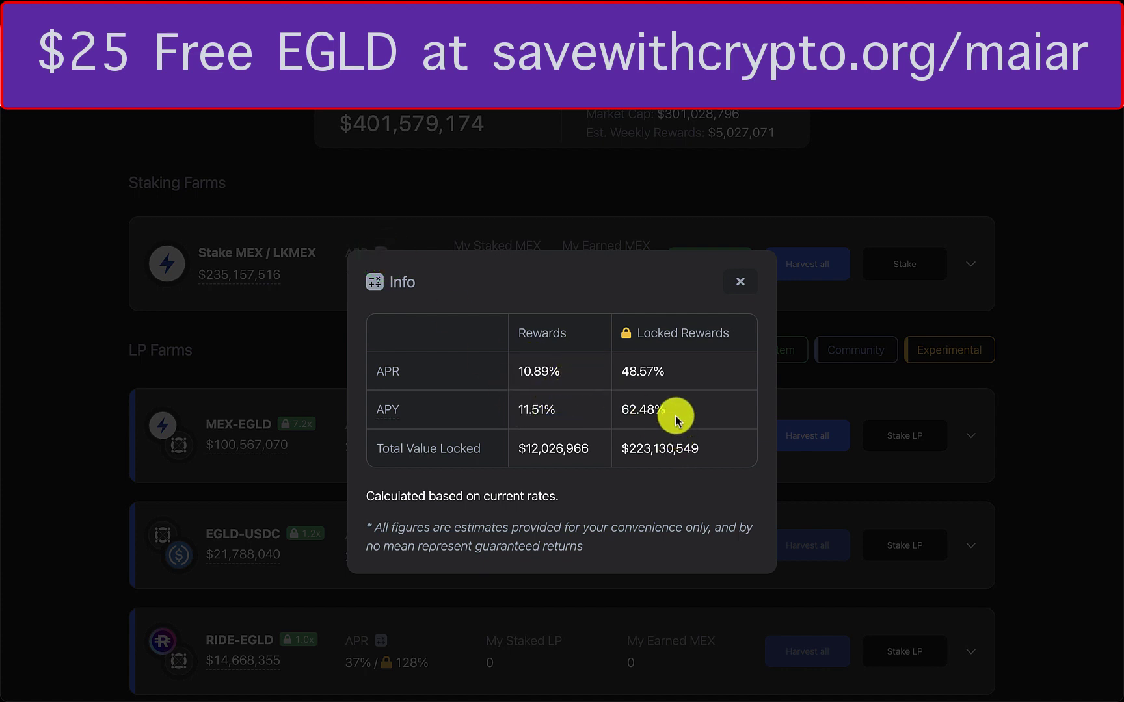
left_click(741, 286)
Return to the Metastaking page and review the staked and earned ZPAY amounts
scroll(589, 351, "up", 3)
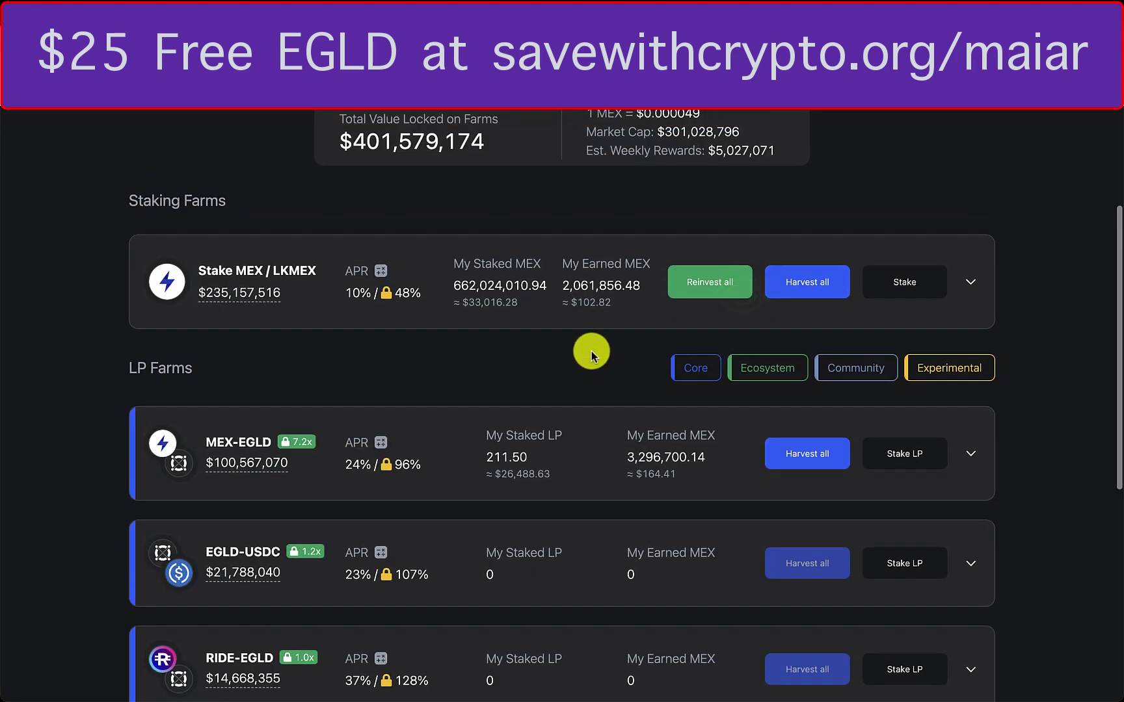
scroll(592, 355, "up", 1)
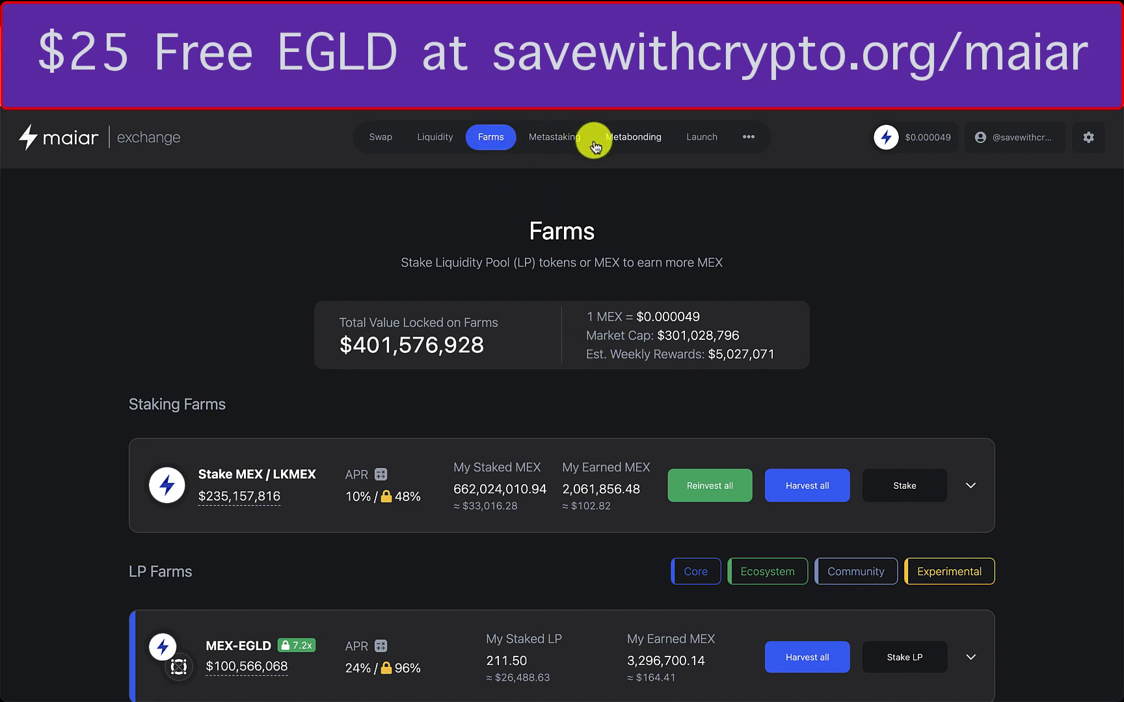
left_click(559, 142)
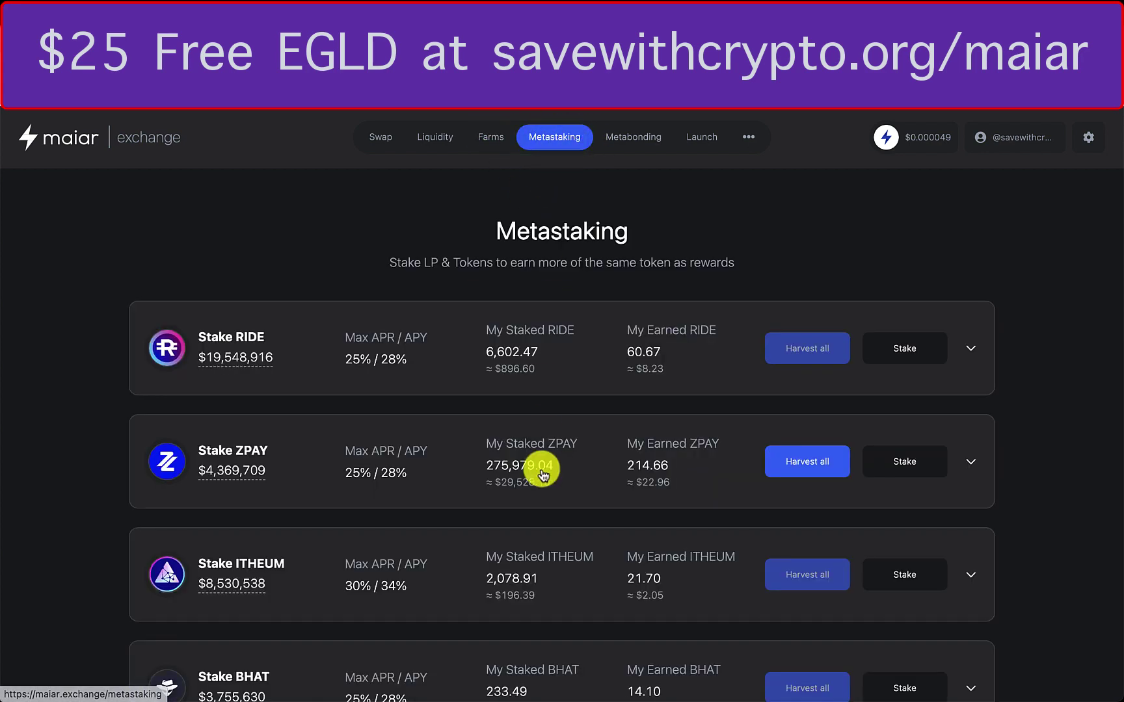
scroll(541, 472, "down", 2)
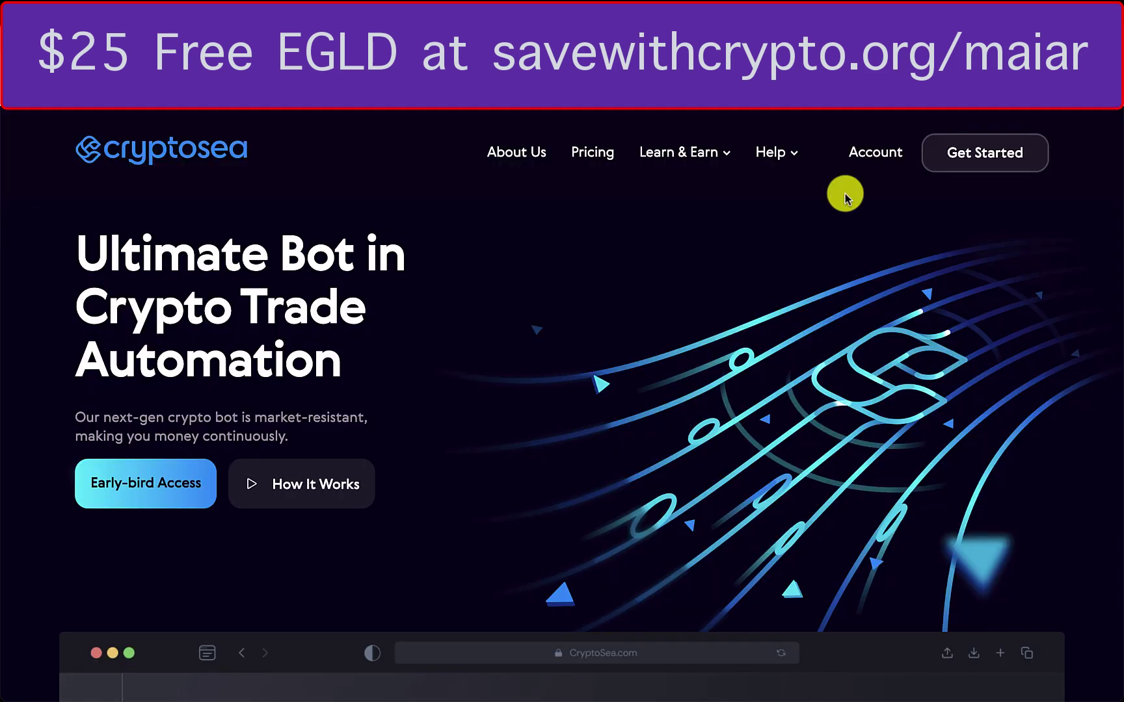
Look over the Cryptosea home page, including its dashboard preview
scroll(797, 419, "down", 5)
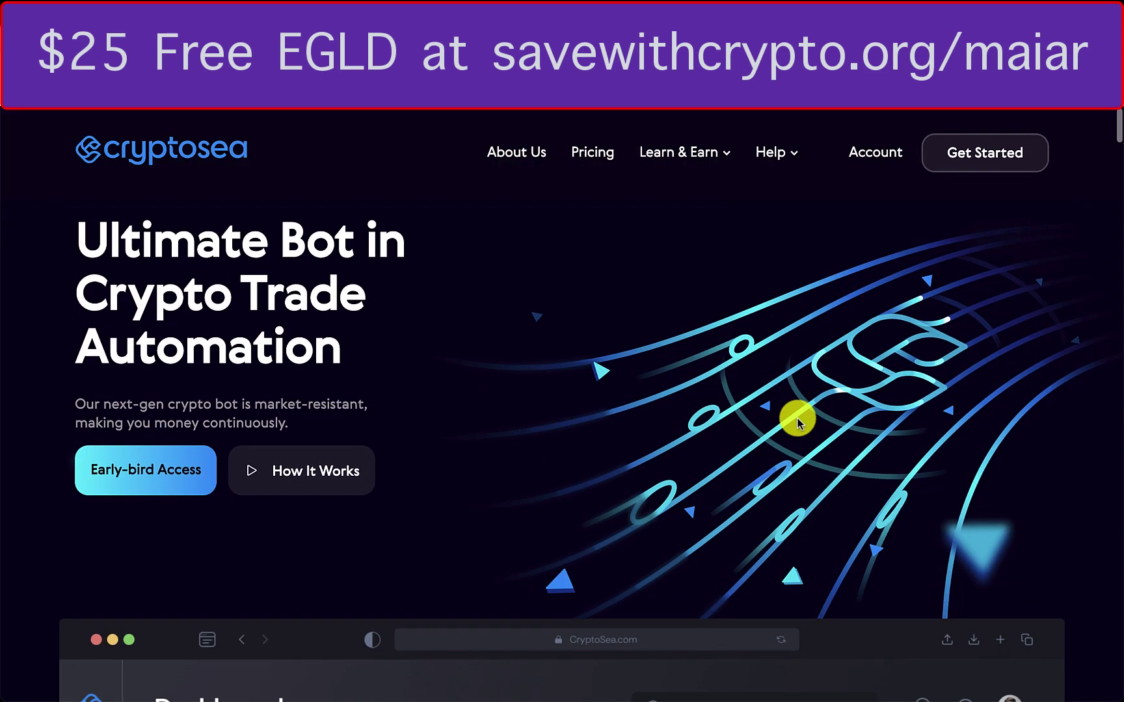
scroll(797, 422, "down", 4)
scroll(797, 422, "up", 8)
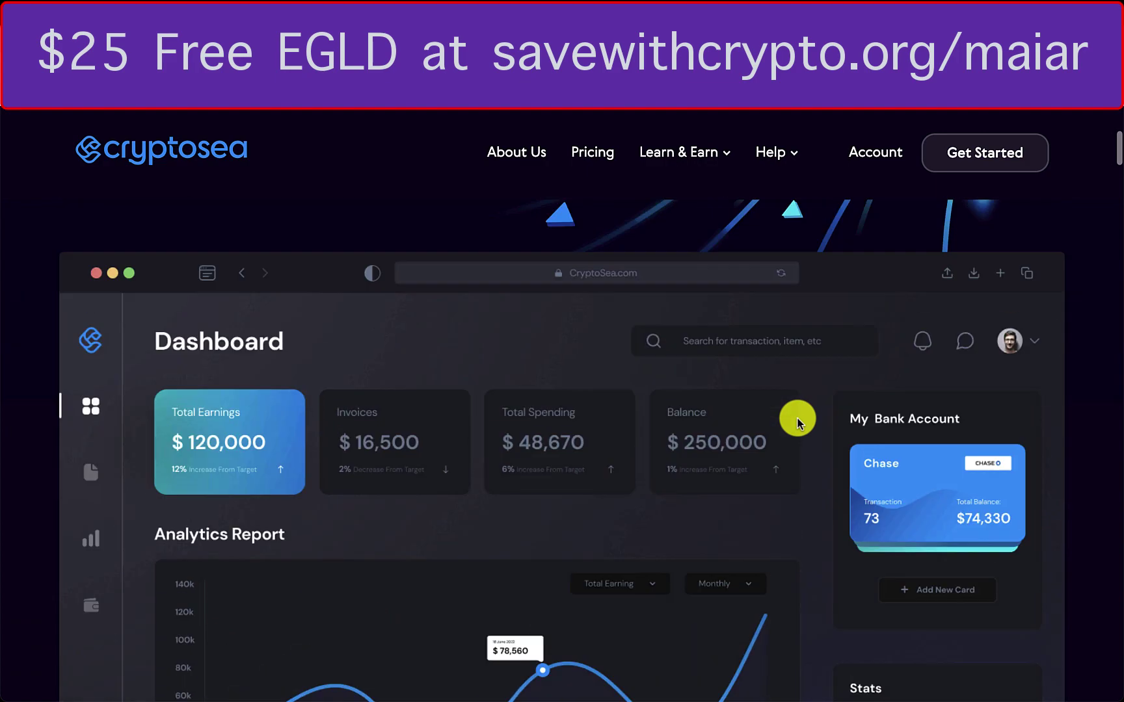